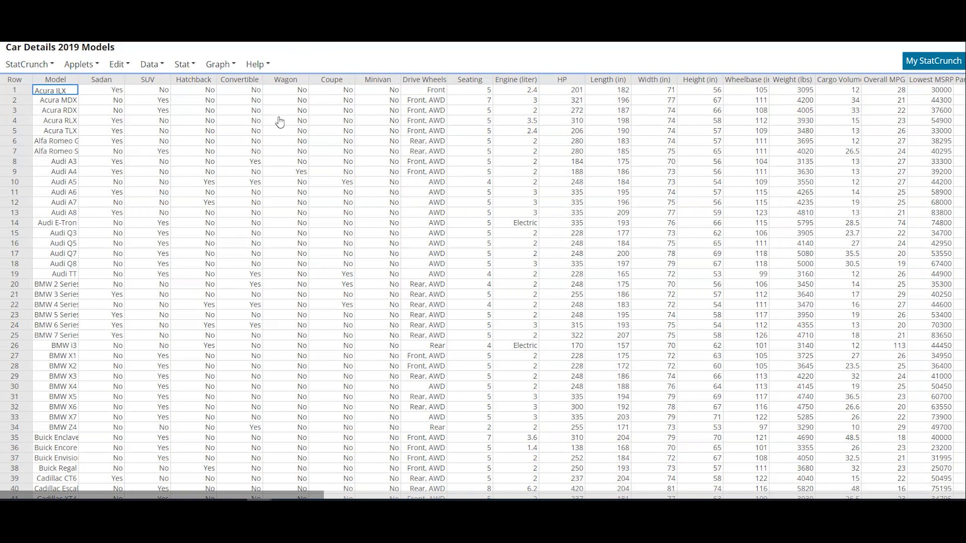
Step: Create a frequency table for the Sadan column with frequency and relative frequency, and move the result over the data columns
click(188, 67)
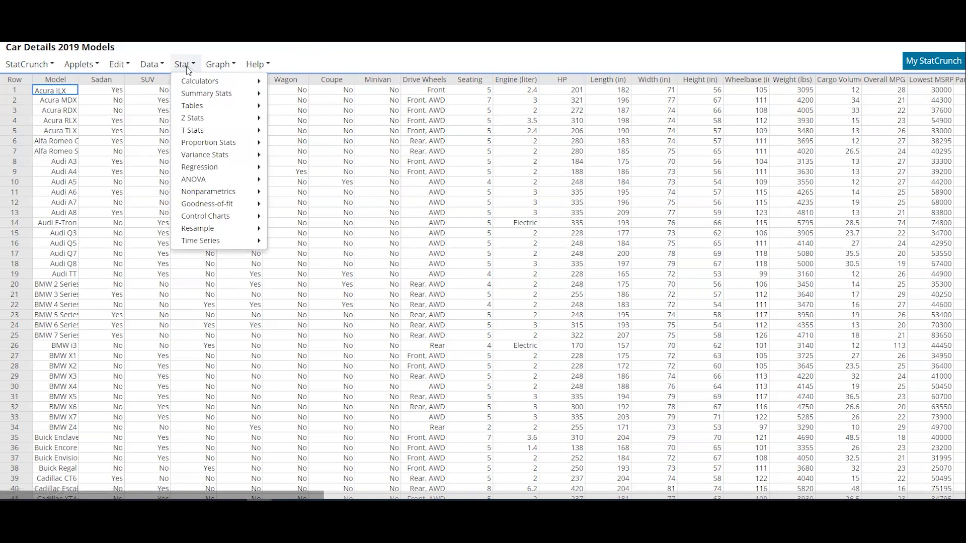
mouse_move(195, 108)
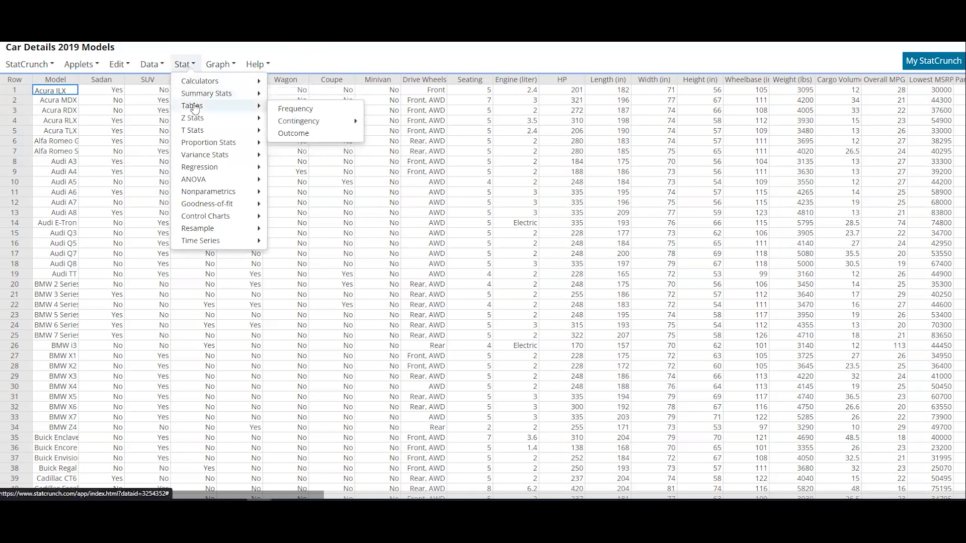
click(310, 113)
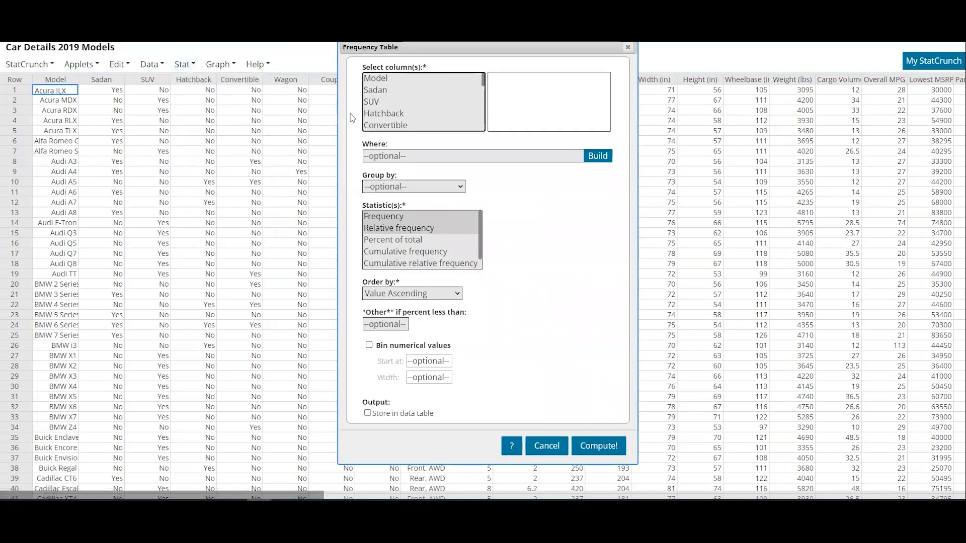
click(399, 91)
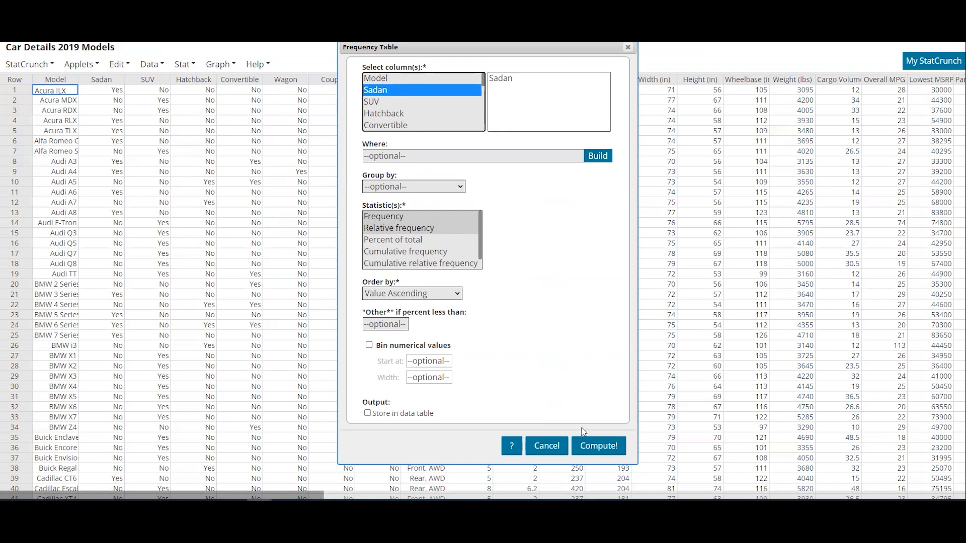
click(591, 446)
drag(775, 76, 275, 82)
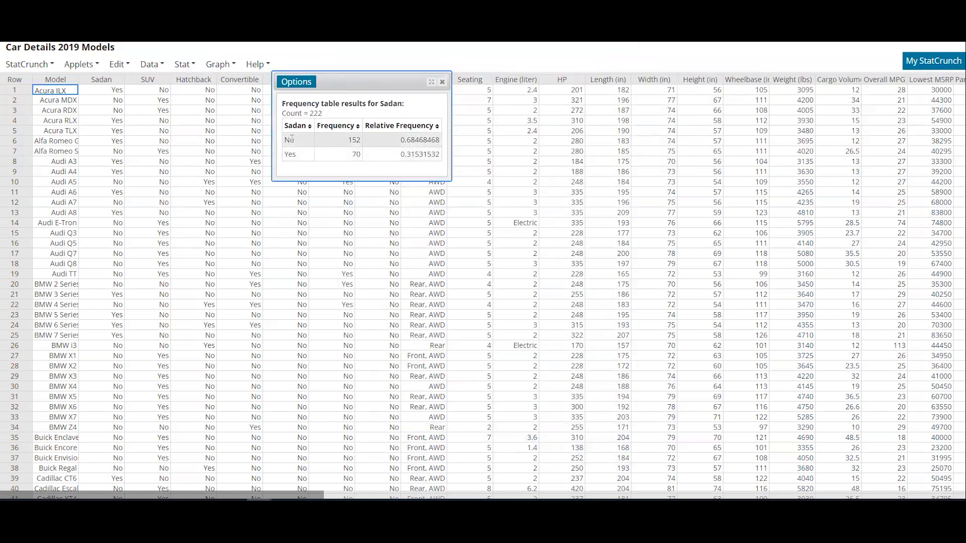
Step: Examine the total count and the No row's frequency and relative frequency in the Sadan frequency table
drag(292, 139, 361, 141)
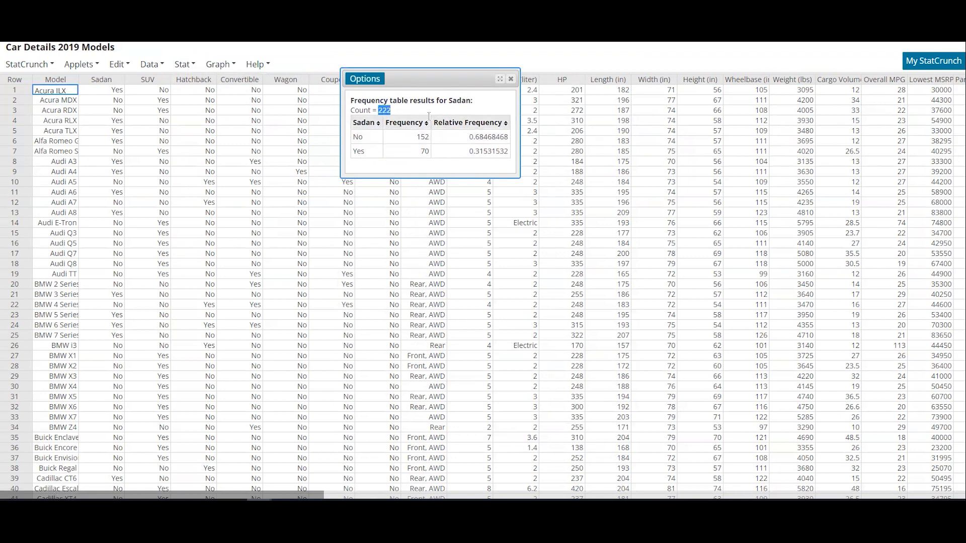
drag(429, 137, 417, 137)
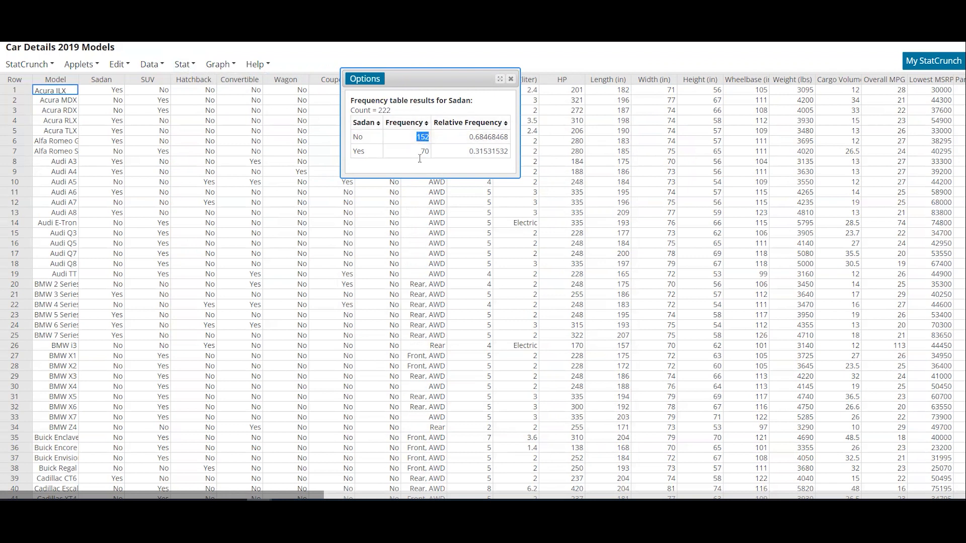
drag(475, 137, 505, 135)
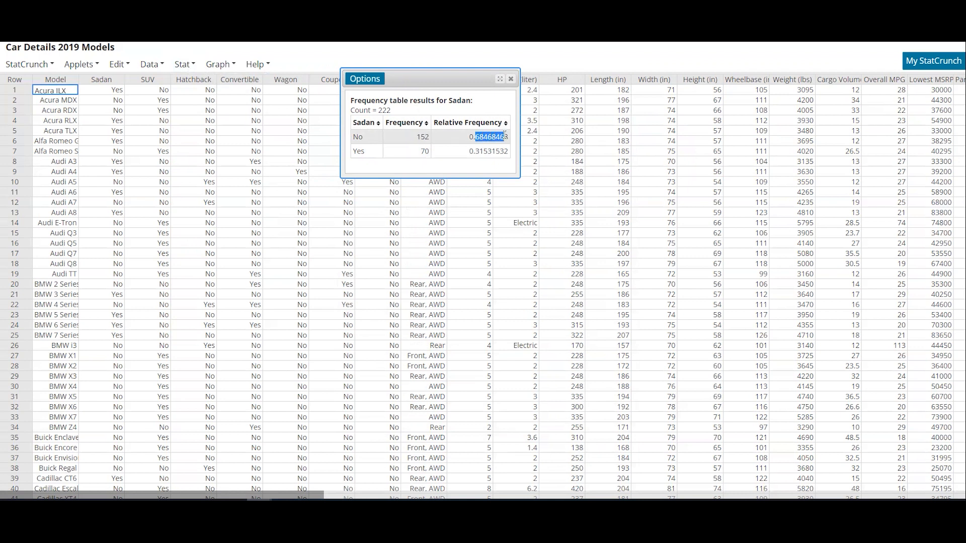
click(455, 154)
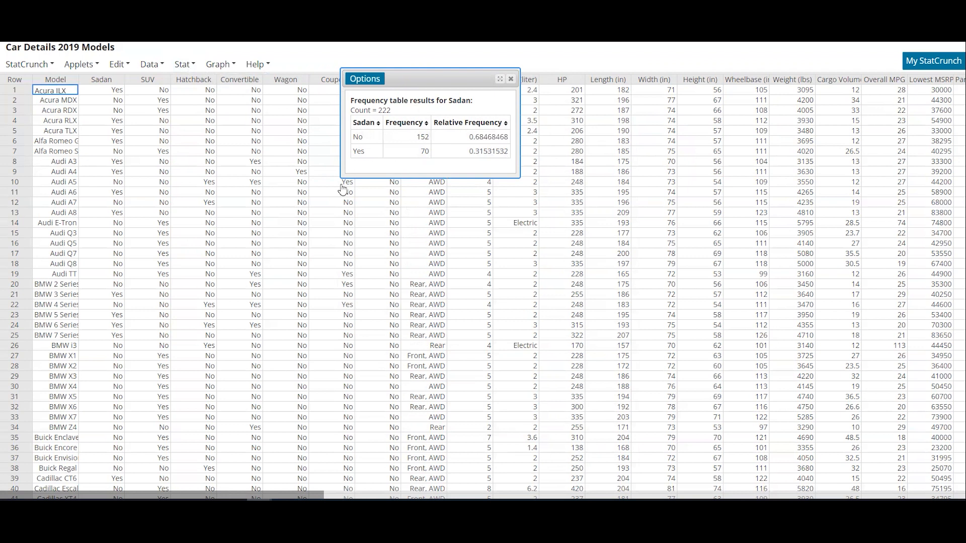
Step: Create a frequency bar plot of the Sadan column directly from the data
click(211, 67)
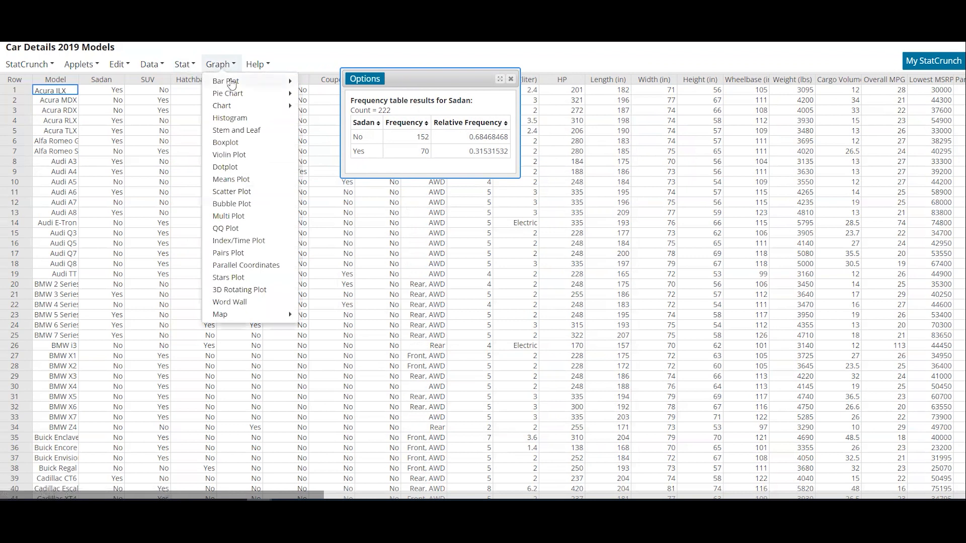
mouse_move(231, 84)
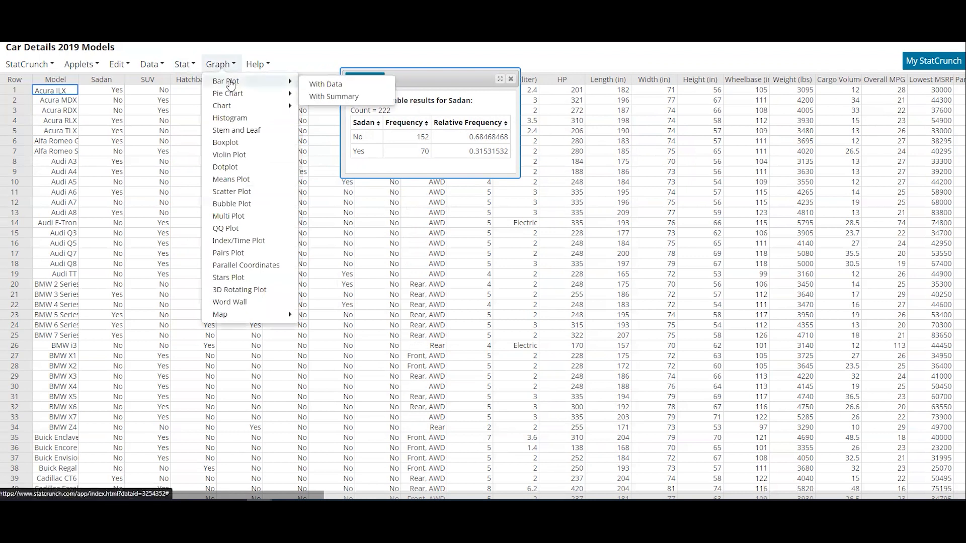
click(352, 88)
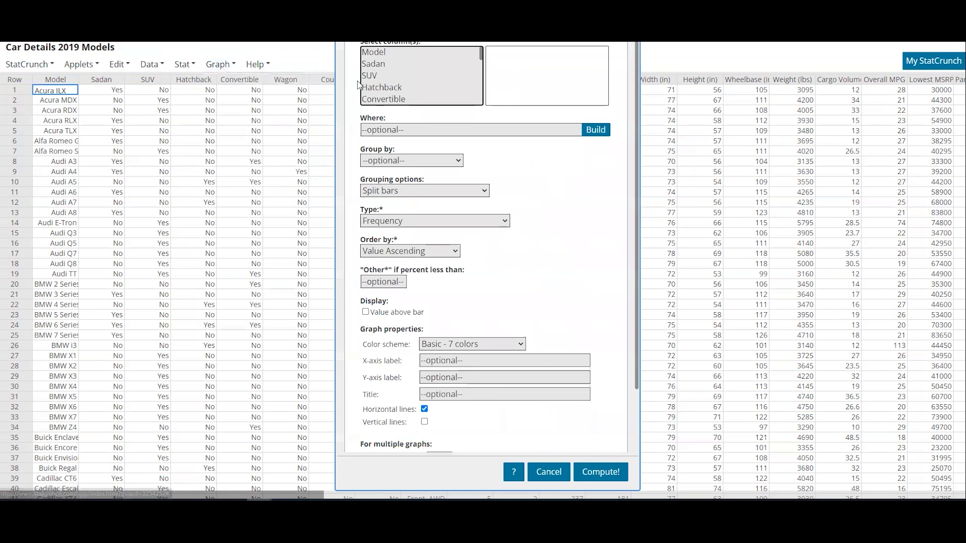
click(385, 67)
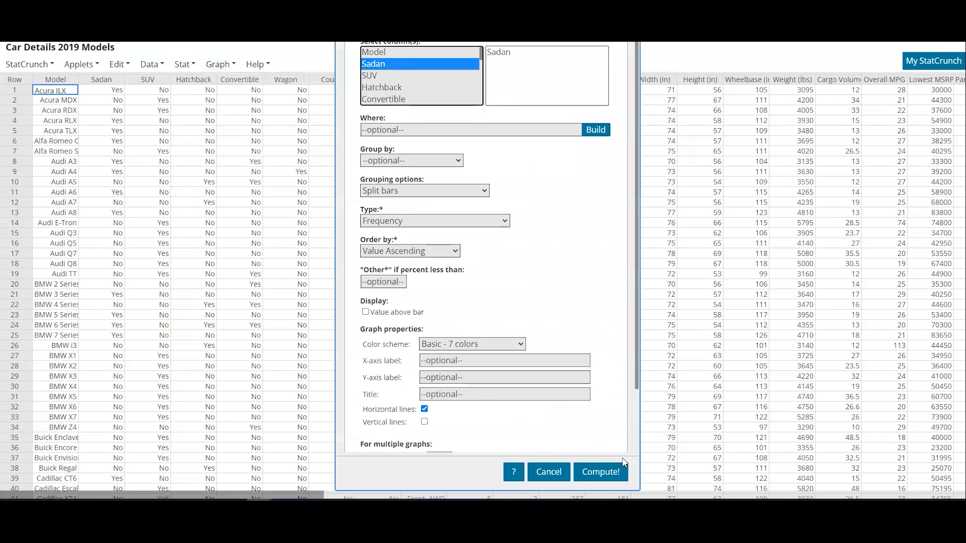
click(606, 472)
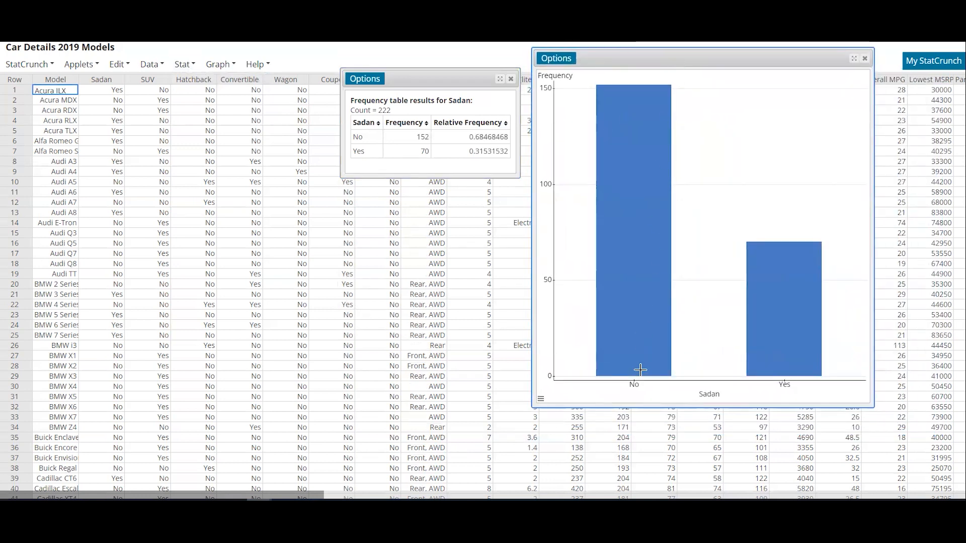
Step: Edit the Sadan bar plot to display the value above each bar, and place the plot and frequency table side by side
mouse_move(606, 85)
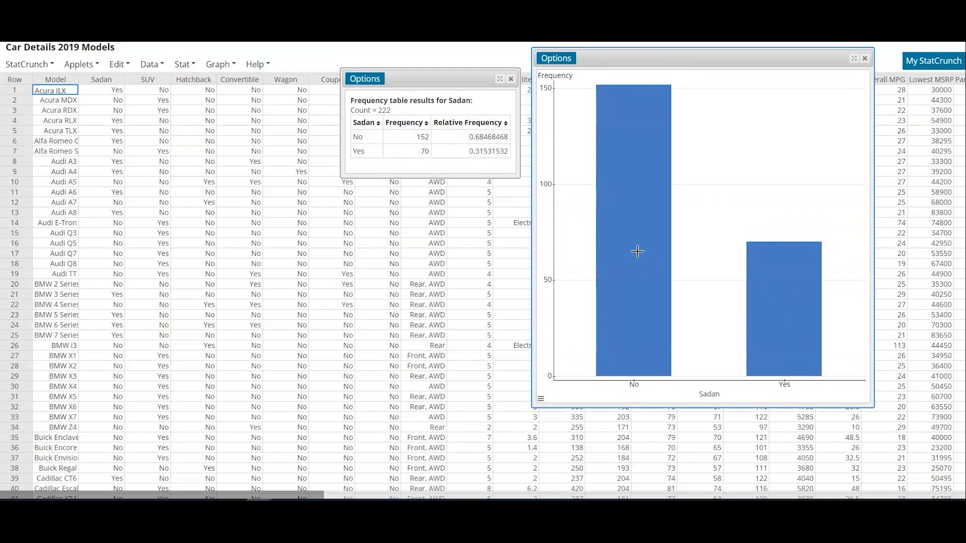
mouse_move(808, 351)
click(562, 61)
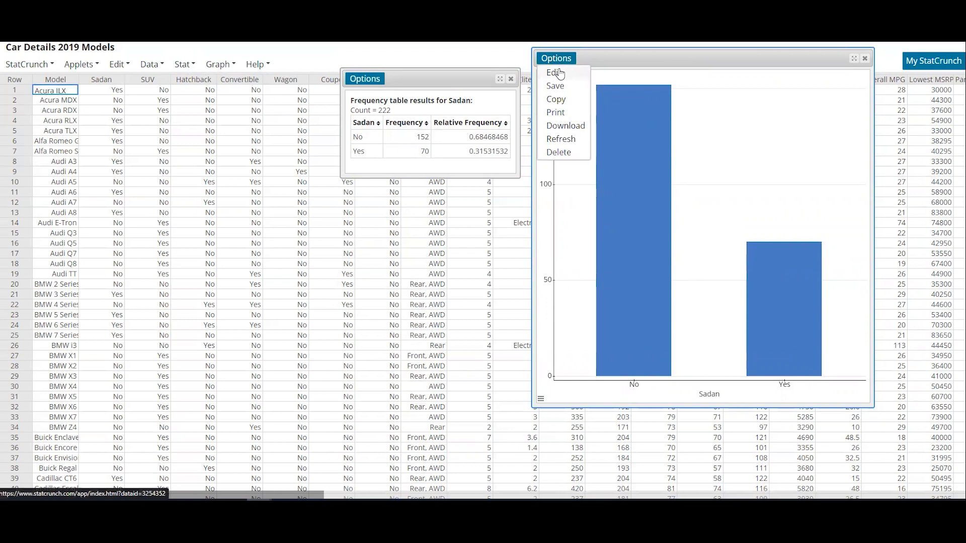
click(560, 74)
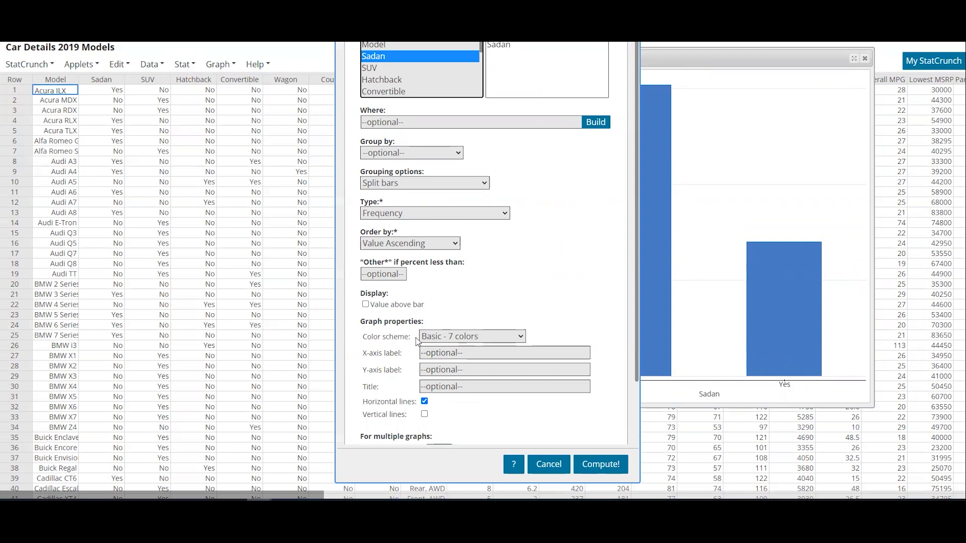
click(366, 305)
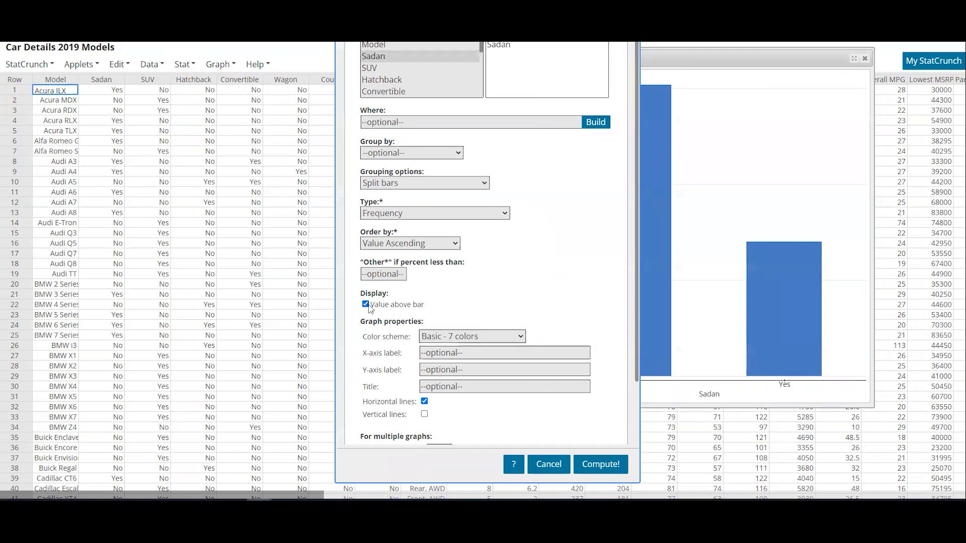
click(600, 463)
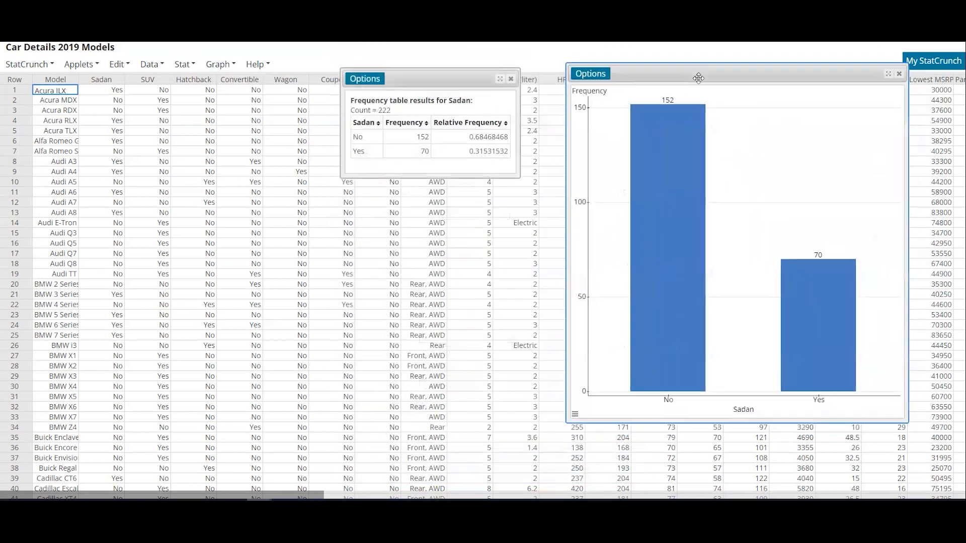
mouse_move(823, 320)
drag(474, 81, 512, 75)
Step: Create a pie chart of the Sadan column from the data, displaying count and percent of total
click(217, 65)
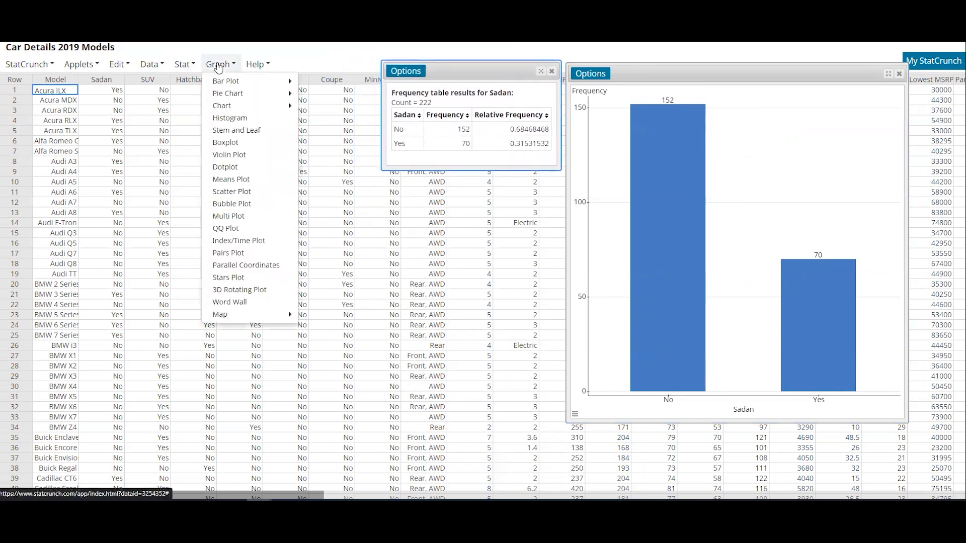
mouse_move(224, 93)
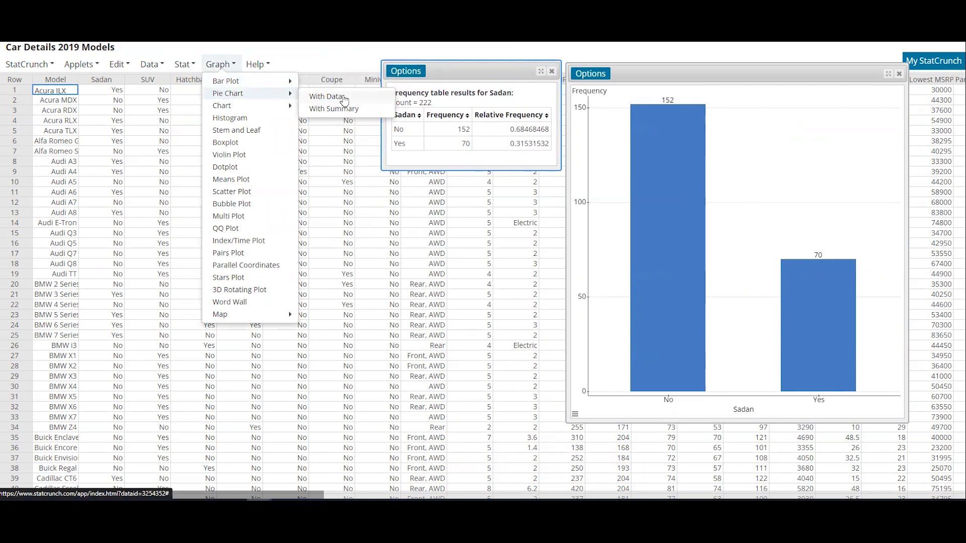
click(327, 97)
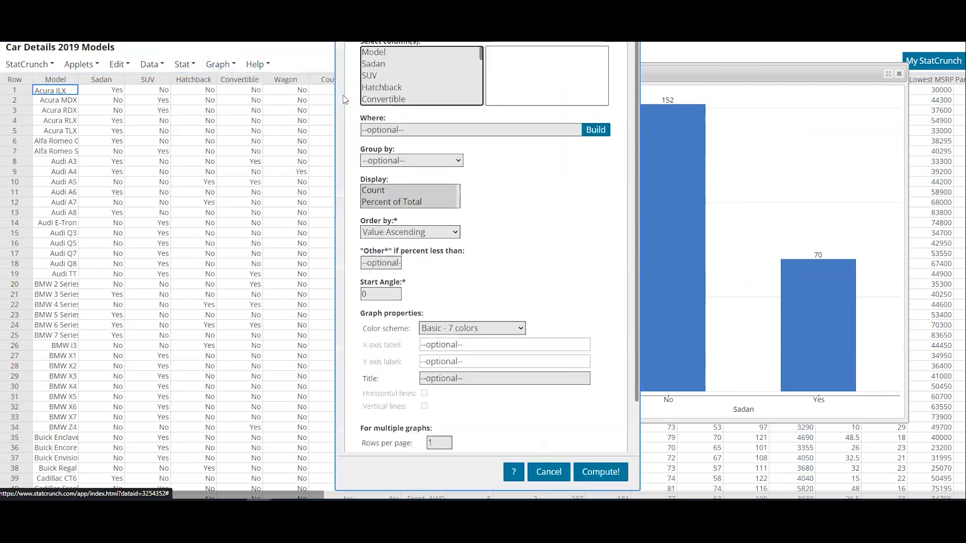
click(390, 65)
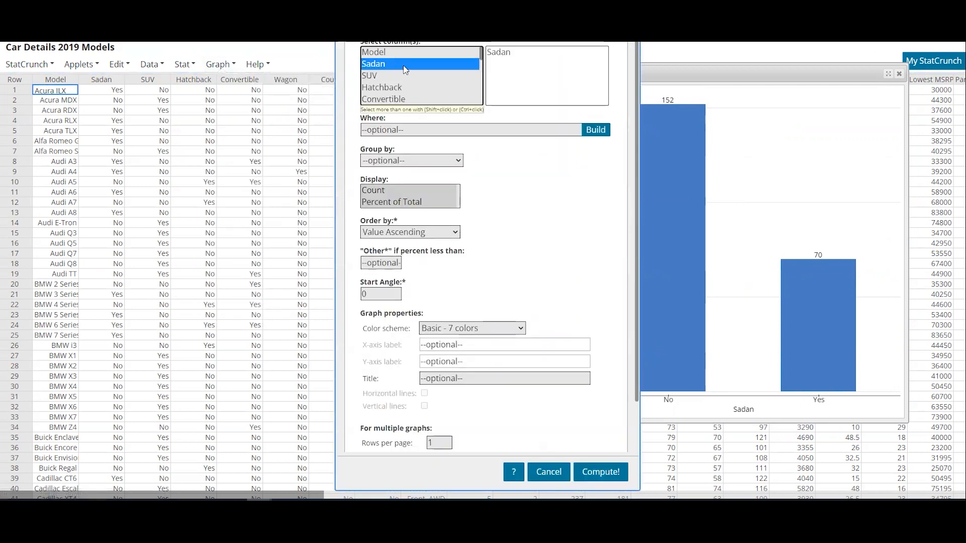
click(606, 469)
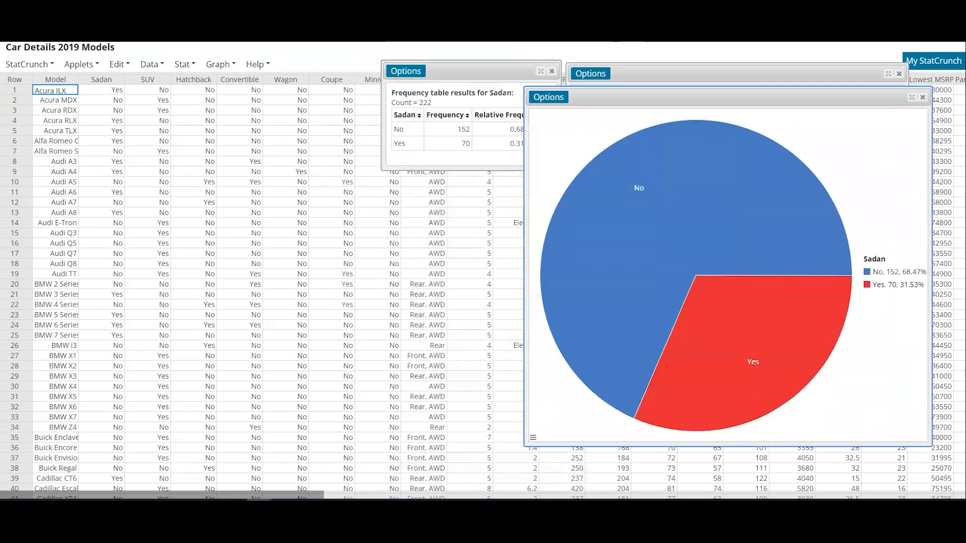
Step: Move the pie chart clear of the bar plot for comparison, and close all the Sadan result windows
drag(768, 95, 234, 63)
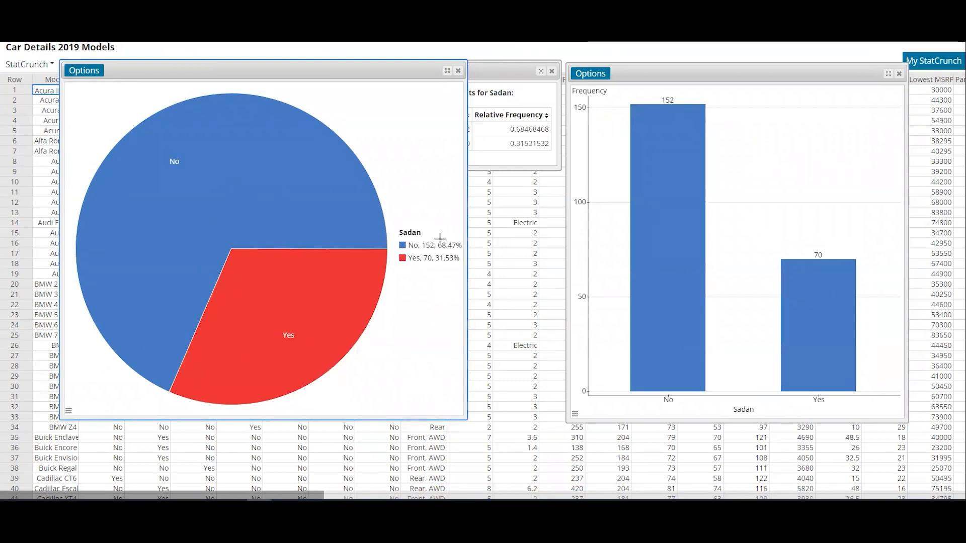
click(459, 71)
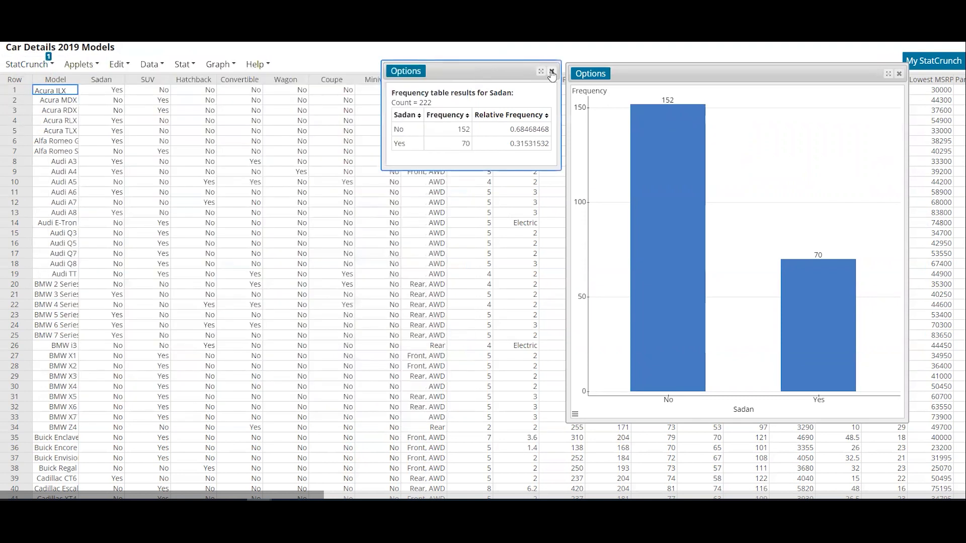
click(899, 74)
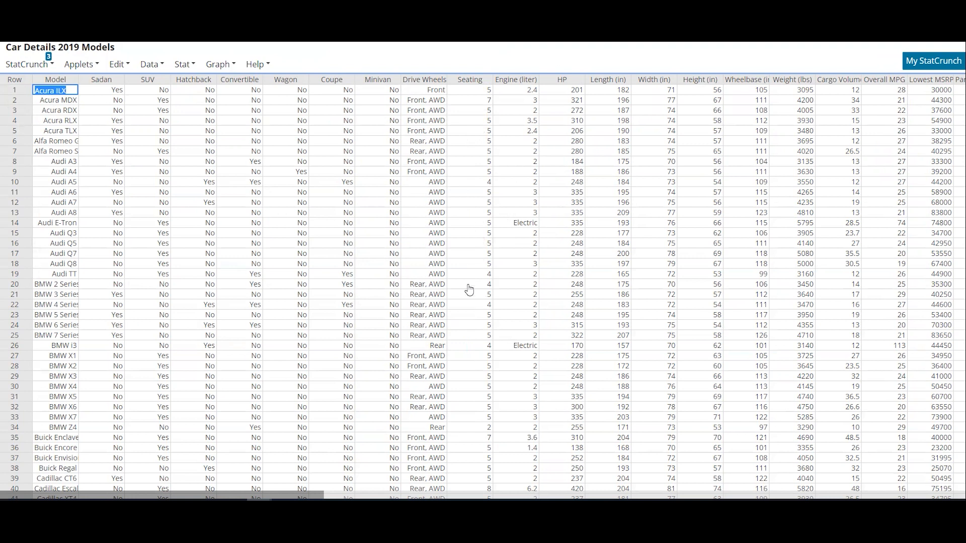
Step: Create a frequency table for the Seating column with frequency and relative frequency
click(184, 67)
mouse_move(187, 107)
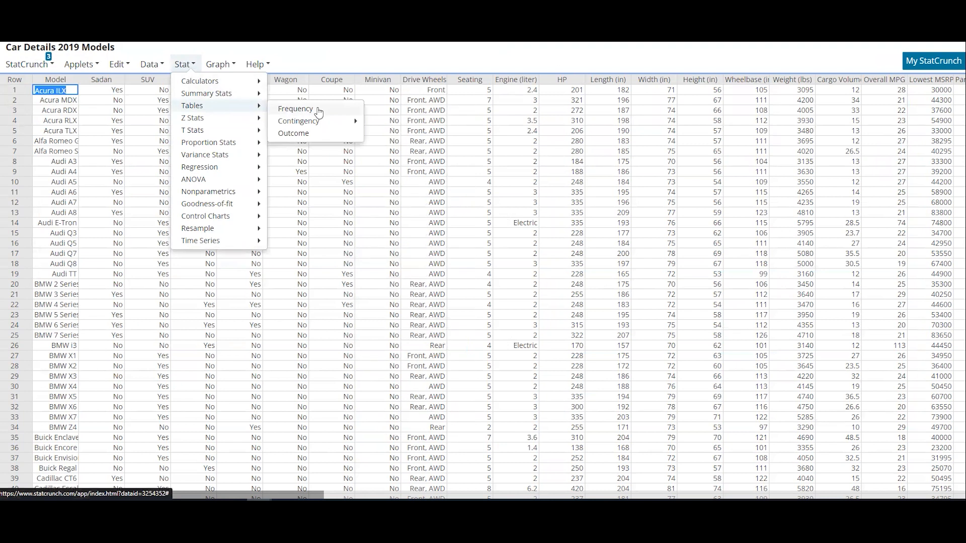
click(319, 111)
scroll(394, 128, down, 1)
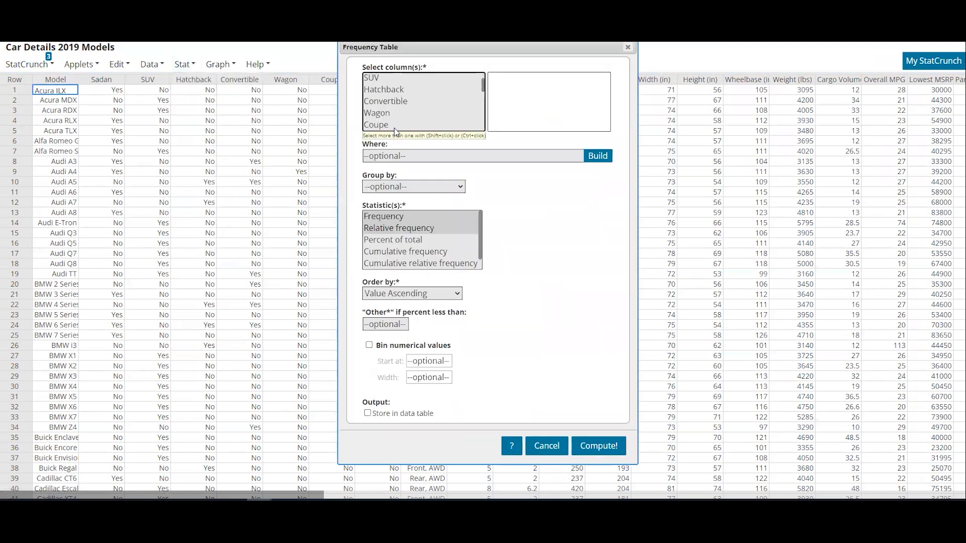
scroll(395, 125, down, 1)
scroll(480, 100, down, 1)
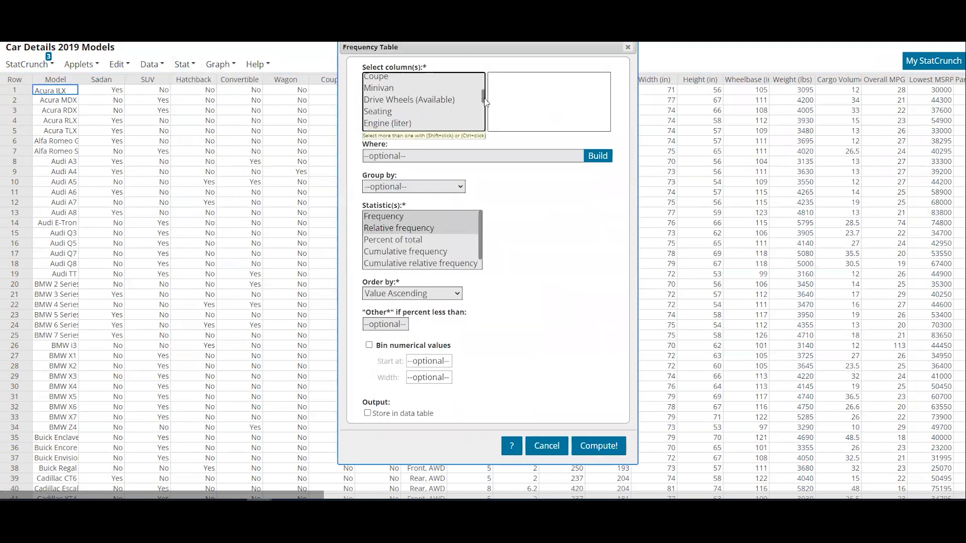
click(391, 114)
click(599, 446)
Step: Reposition the Seating frequency table and highlight the relative frequency for cars with 5 seats
drag(824, 114, 286, 91)
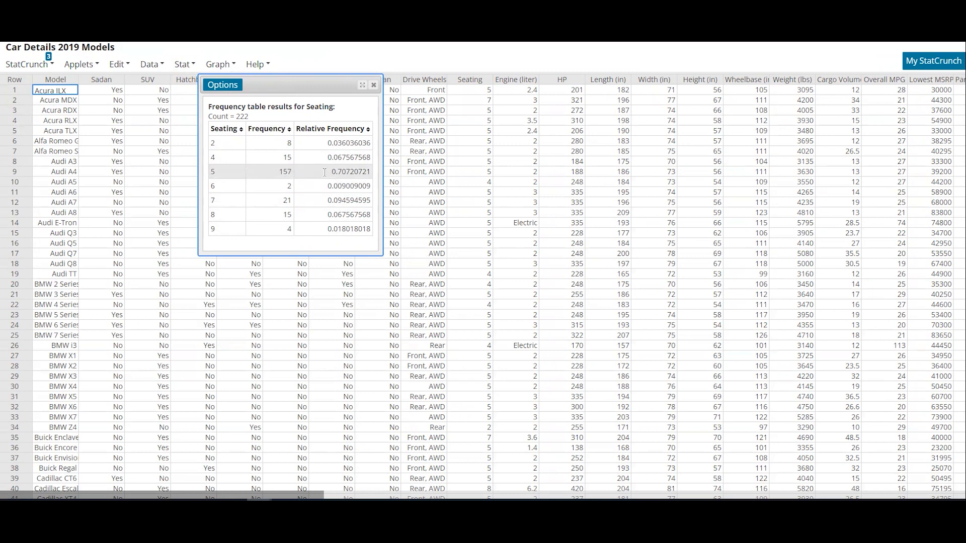
drag(332, 172, 366, 171)
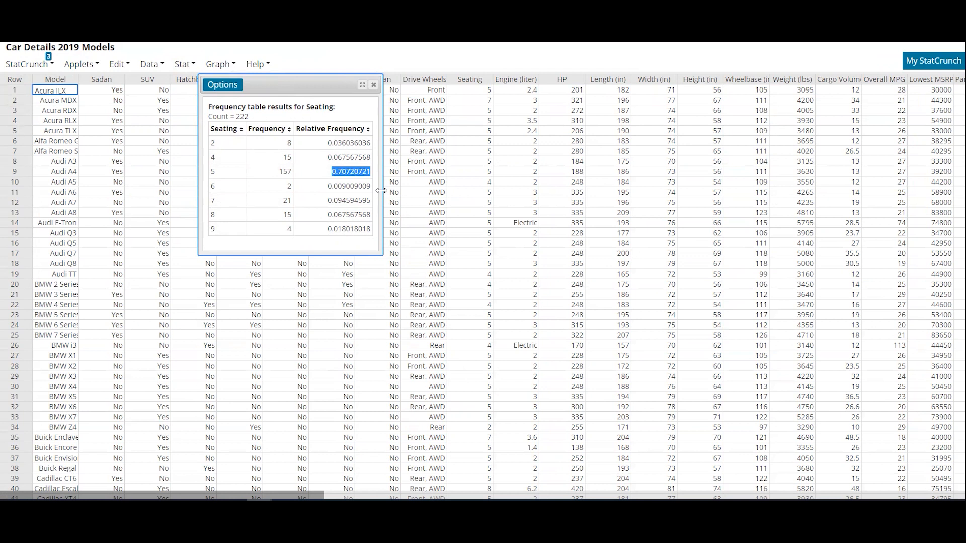
drag(270, 84, 356, 49)
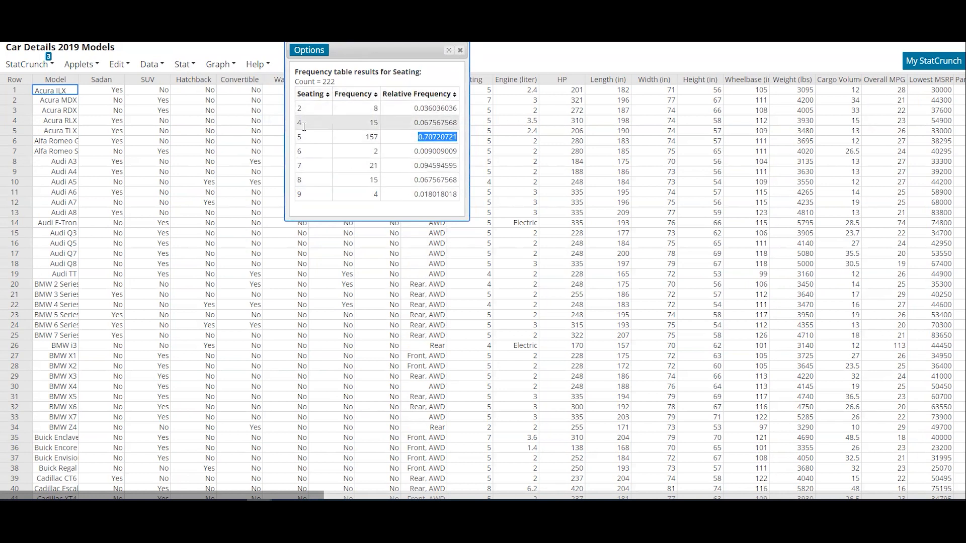
Step: Create a frequency histogram of the Seating column and place it beside the Seating frequency table
click(219, 67)
mouse_move(222, 84)
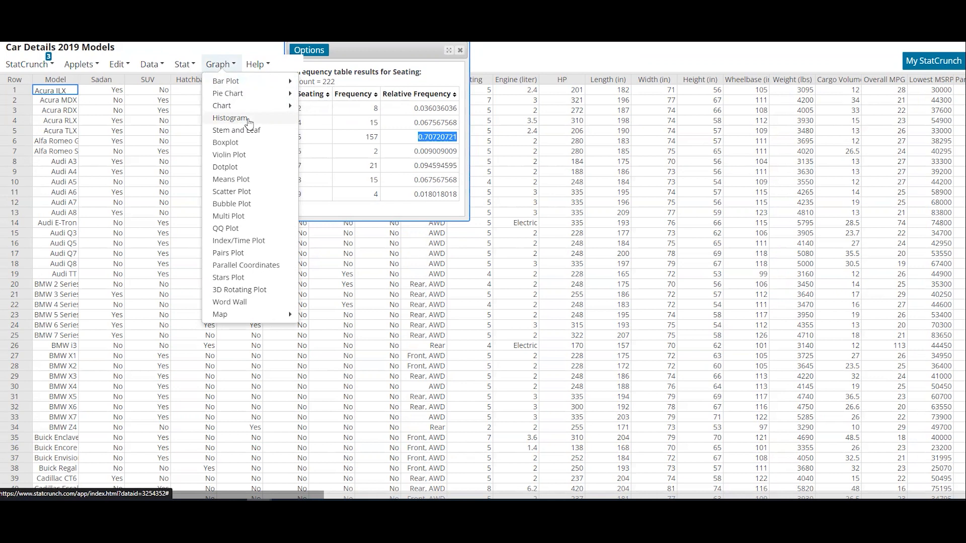
click(249, 121)
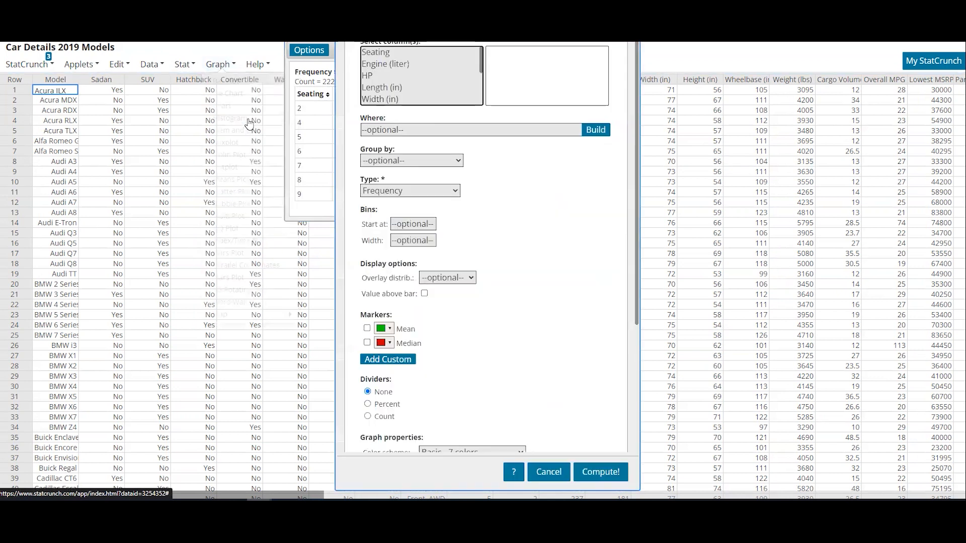
click(391, 54)
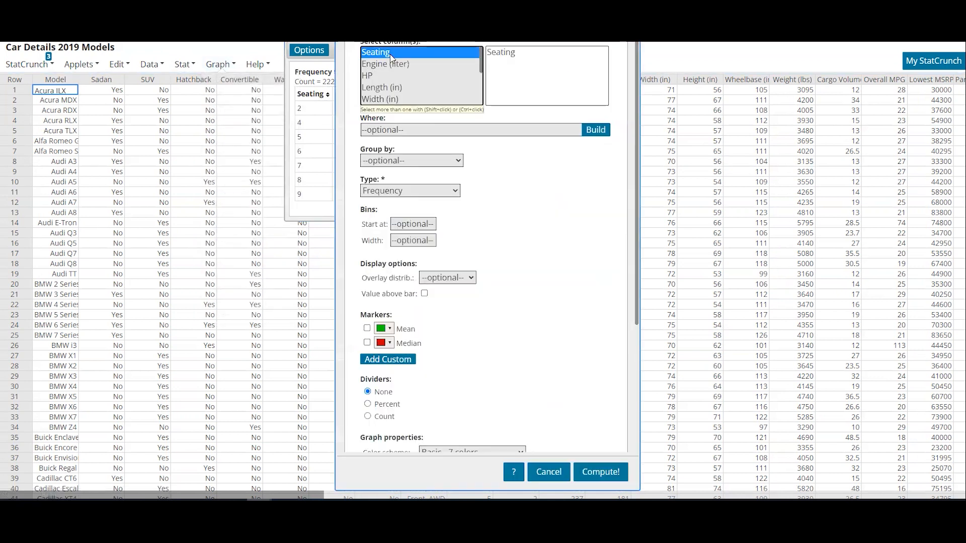
click(591, 471)
drag(671, 121, 612, 60)
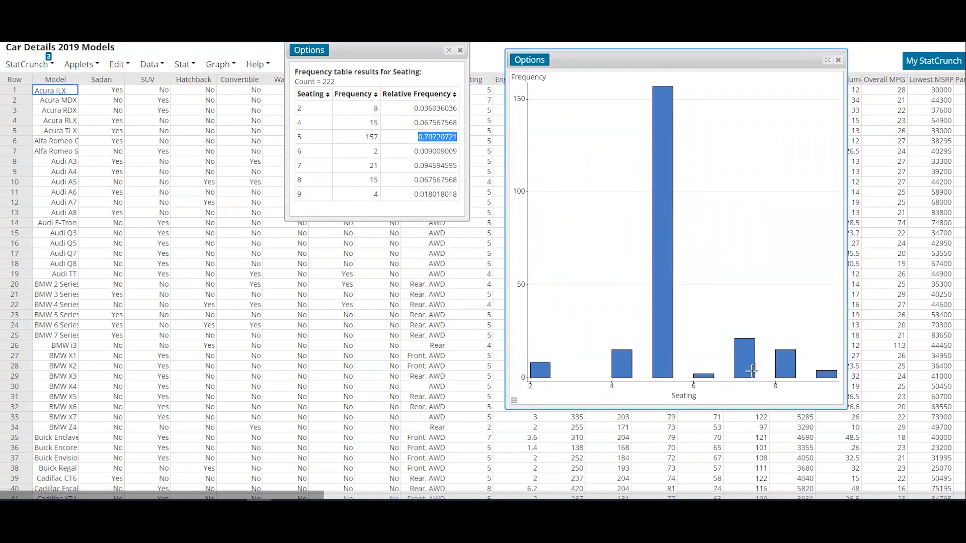
Step: Edit the Seating histogram to show relative frequency with the value displayed above each bar
click(532, 61)
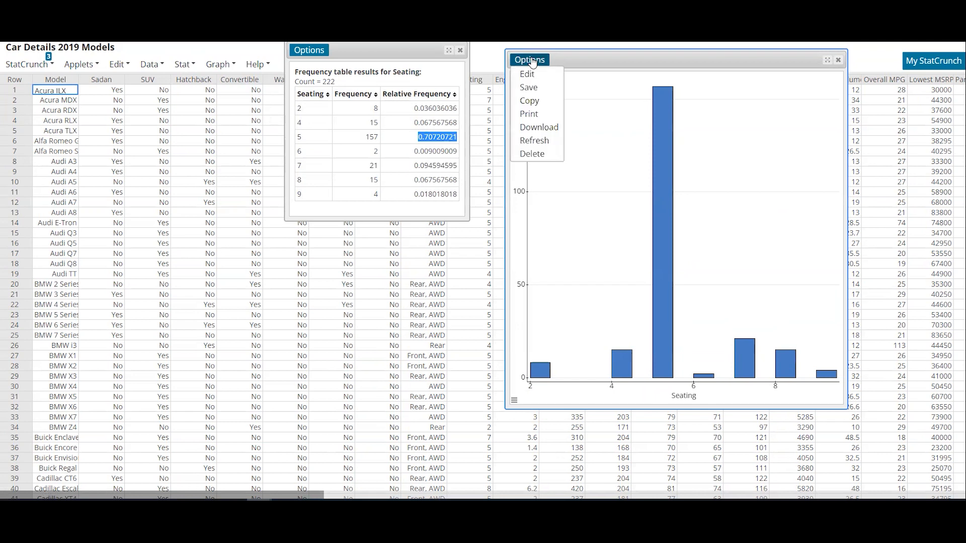
click(528, 72)
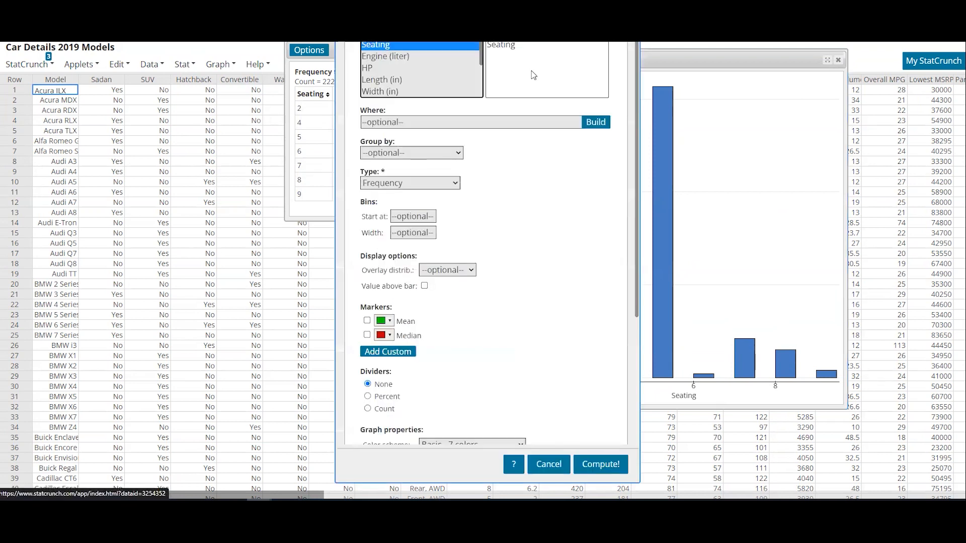
click(434, 183)
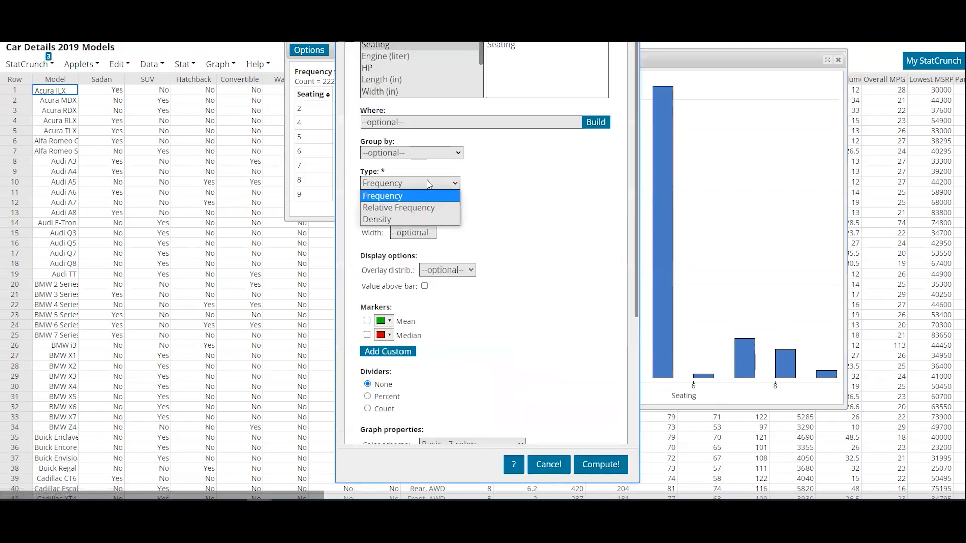
click(397, 208)
click(424, 285)
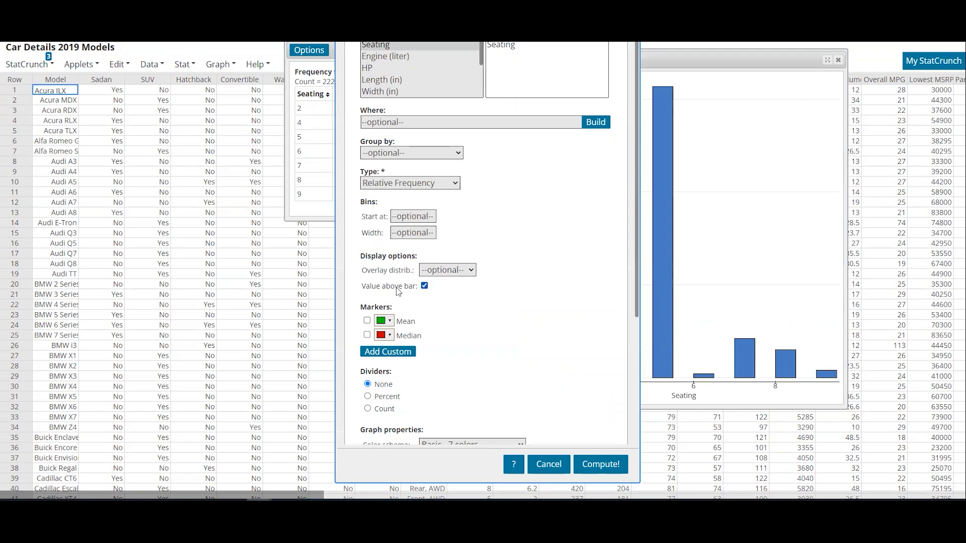
click(586, 464)
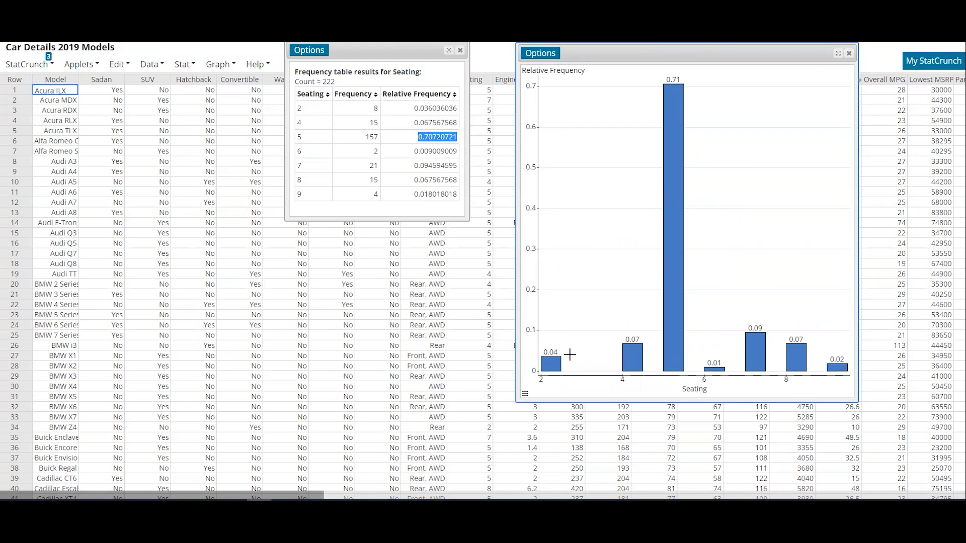
Step: Check the relative frequency of the 5-seat bar, and close the Seating histogram and frequency table
mouse_move(664, 85)
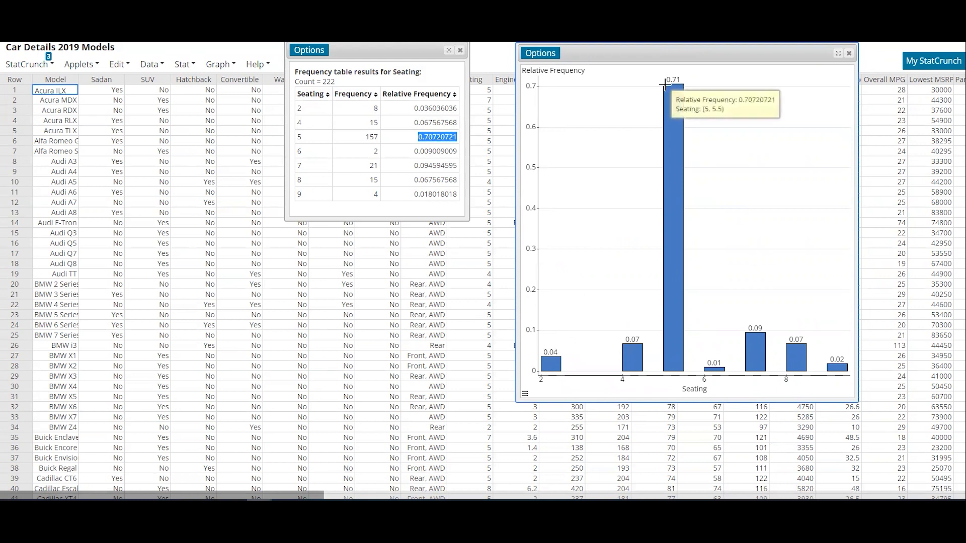
click(851, 54)
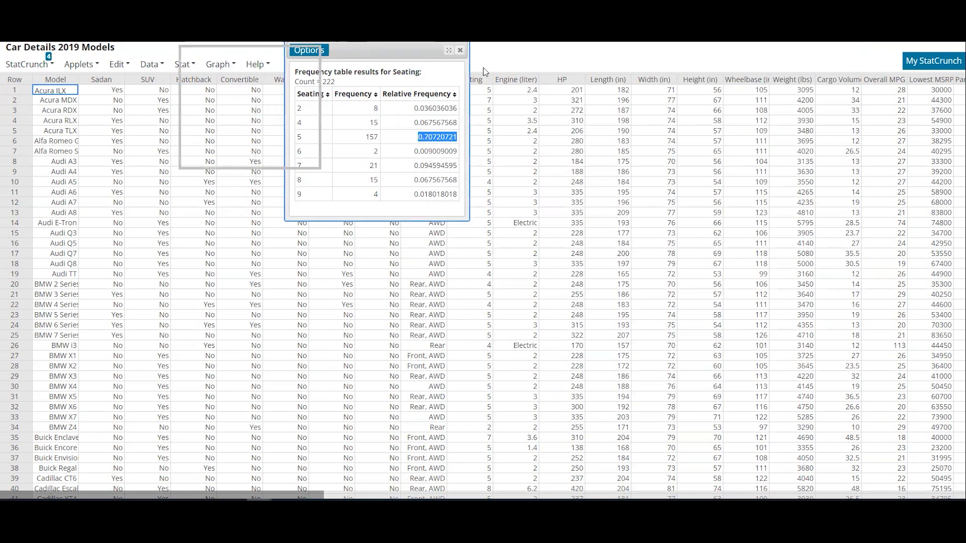
click(460, 49)
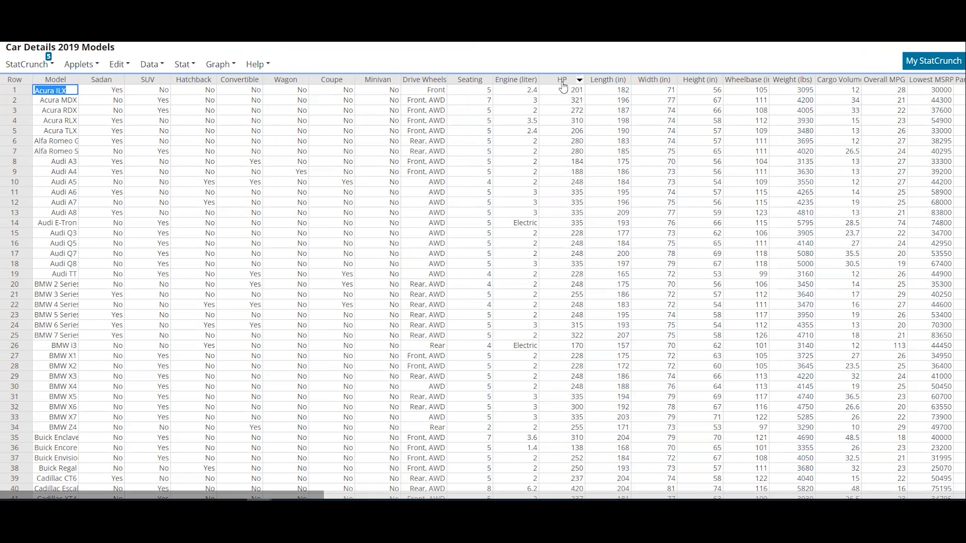
Step: Create a frequency table for the HP column with frequency and relative frequency, declining binning
click(180, 65)
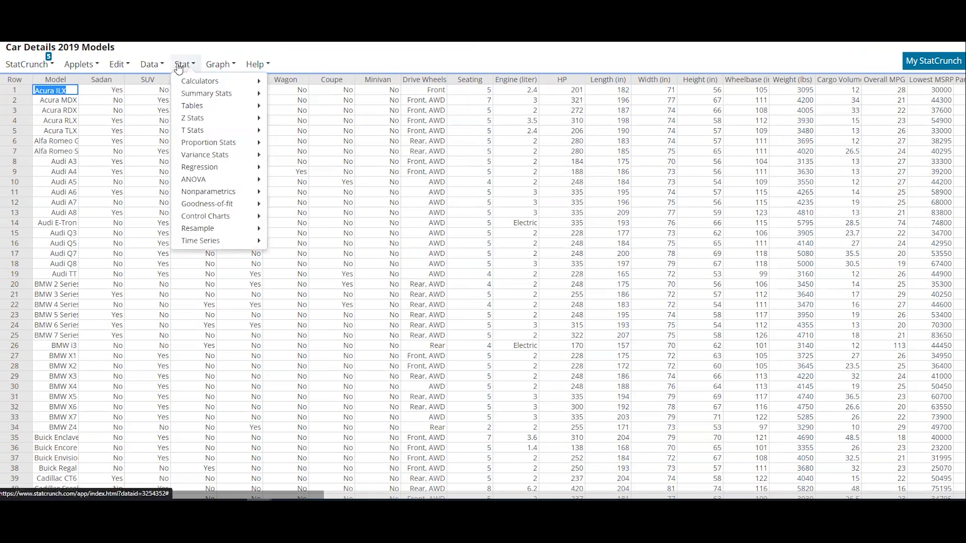
mouse_move(190, 106)
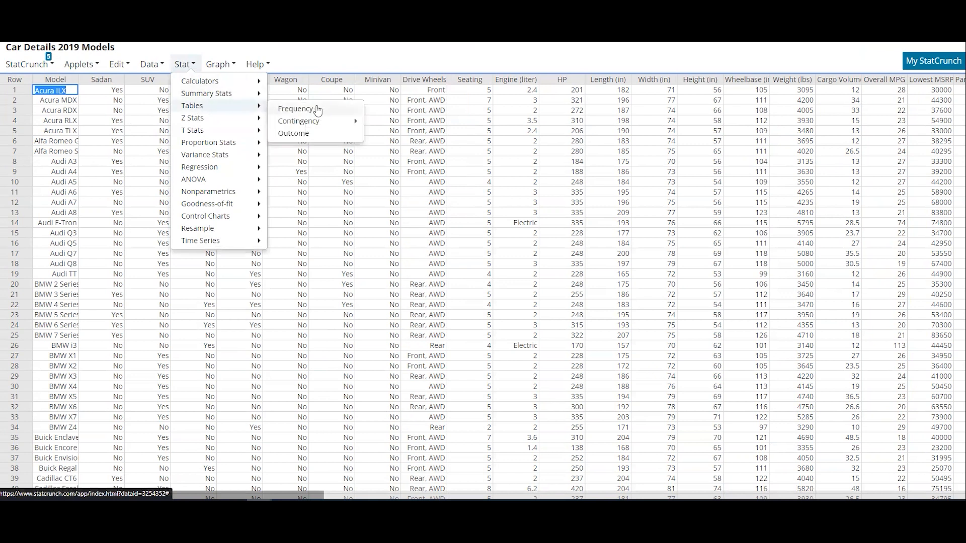
click(317, 109)
scroll(401, 94, down, 3)
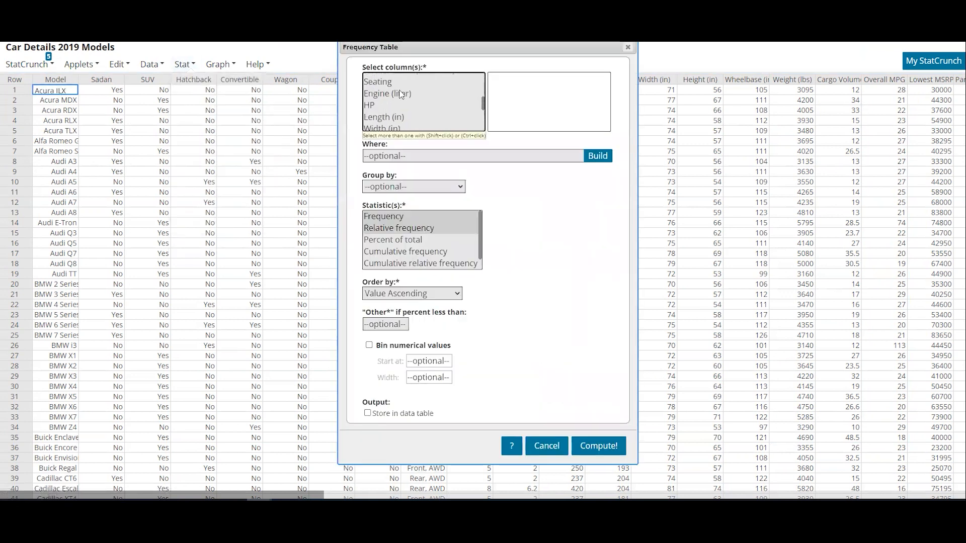
click(385, 105)
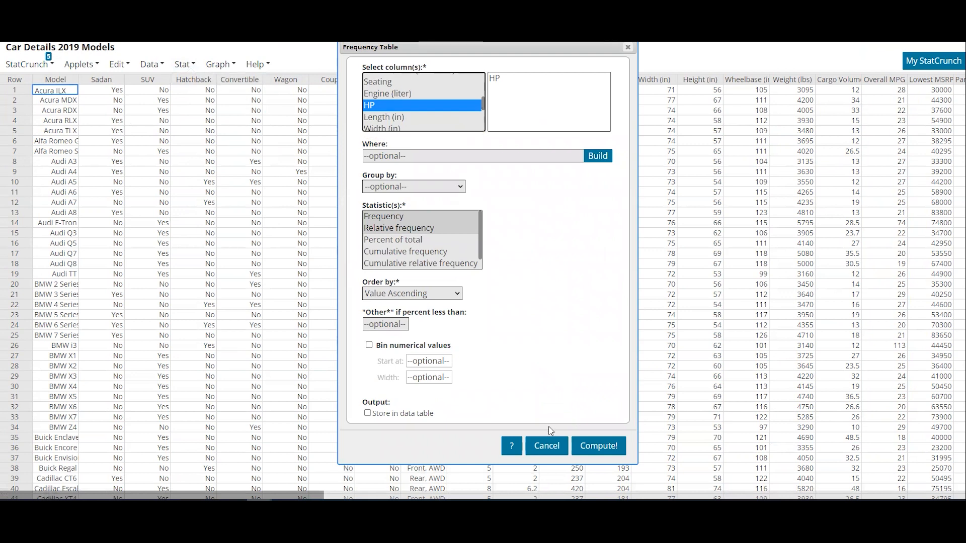
click(587, 452)
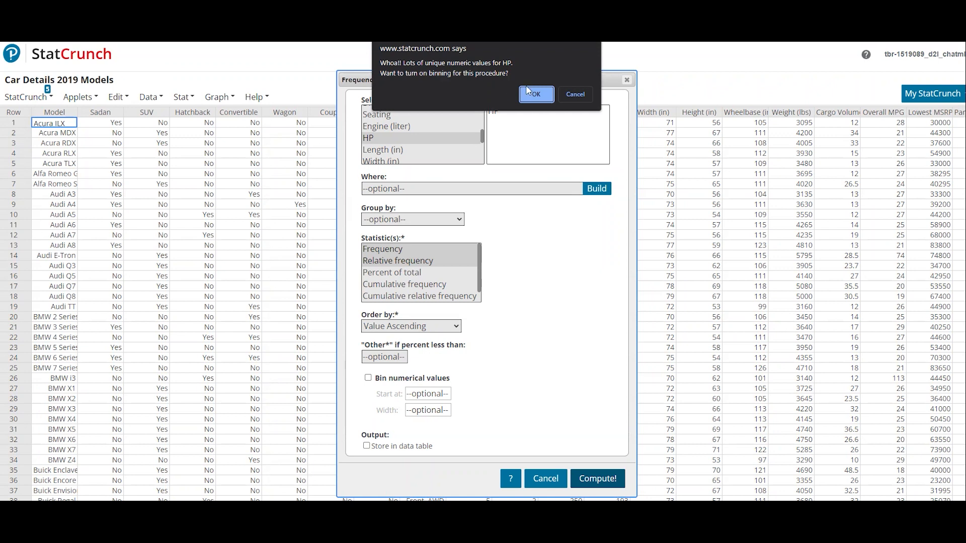
click(576, 94)
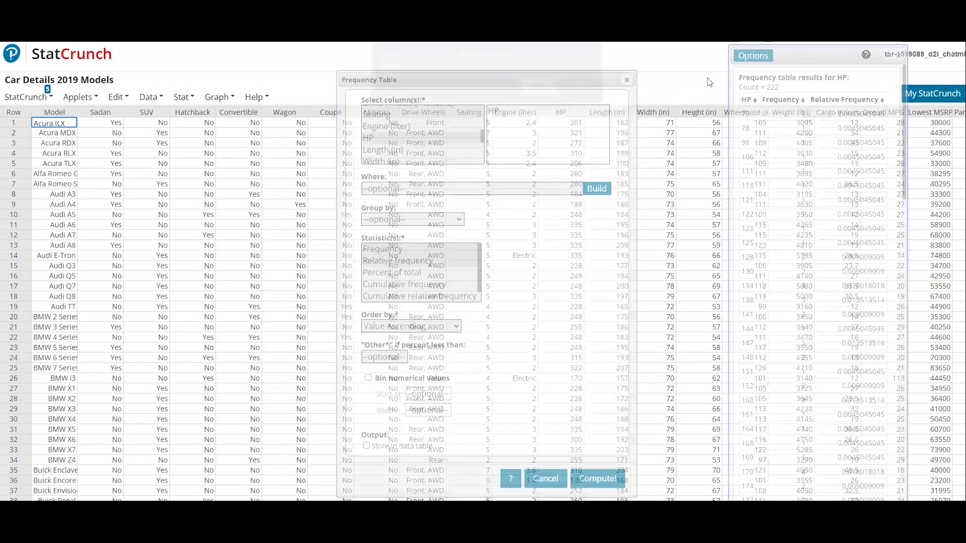
drag(904, 173, 882, 162)
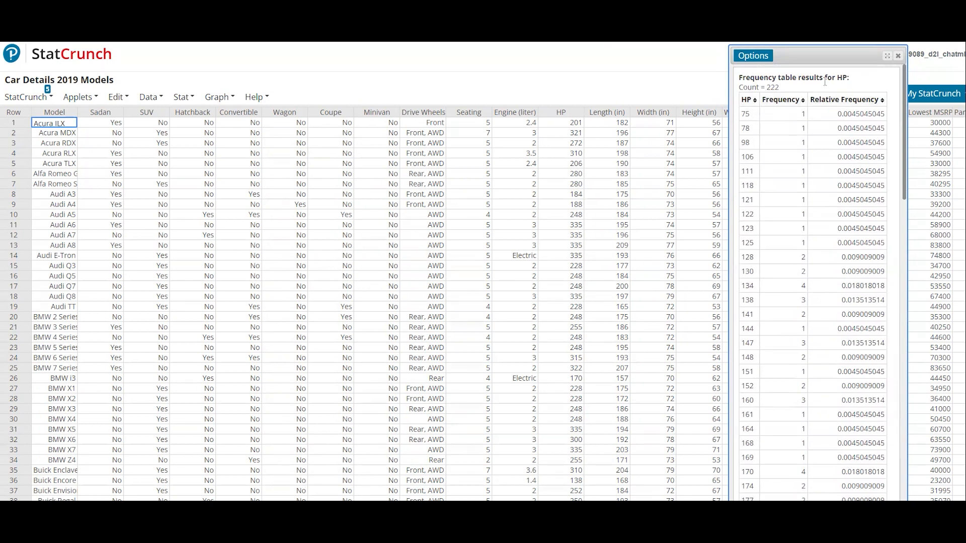
Step: Recompute the HP frequency table with the suggested automatic binning accepted, and move it over the body-type columns
click(757, 55)
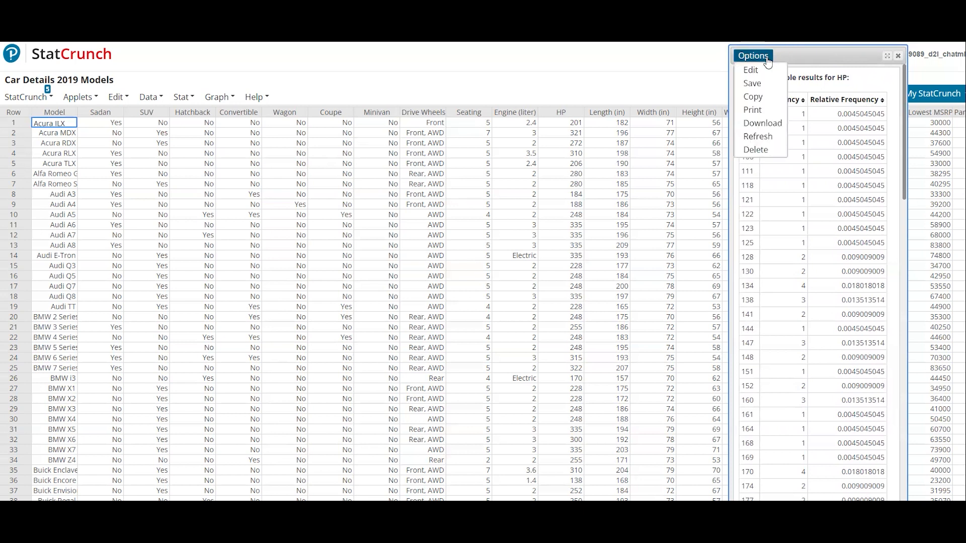
click(764, 68)
click(607, 487)
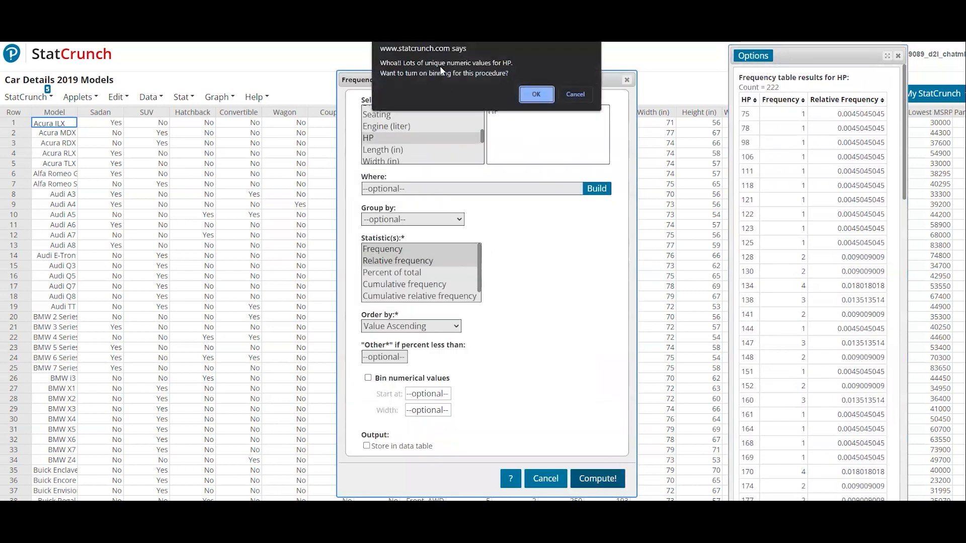
click(537, 94)
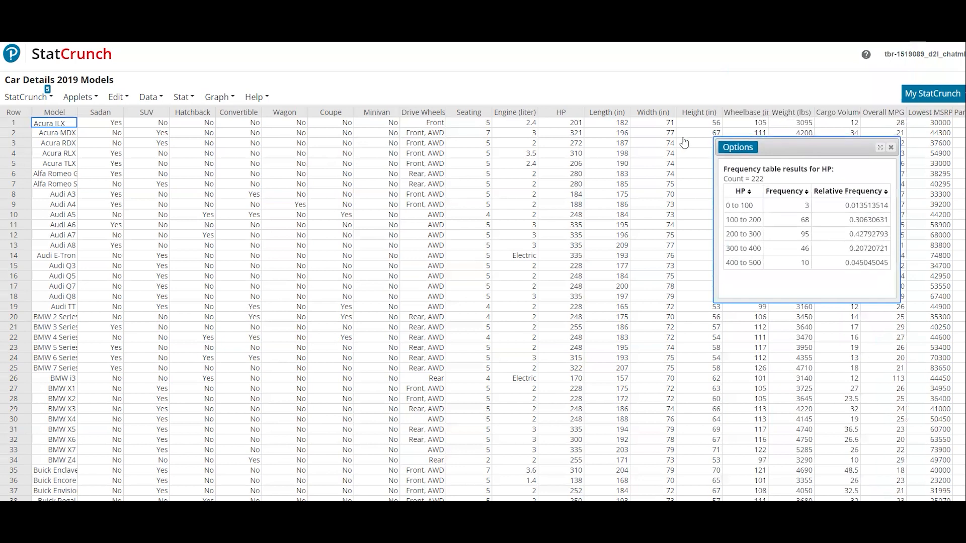
drag(800, 146, 342, 123)
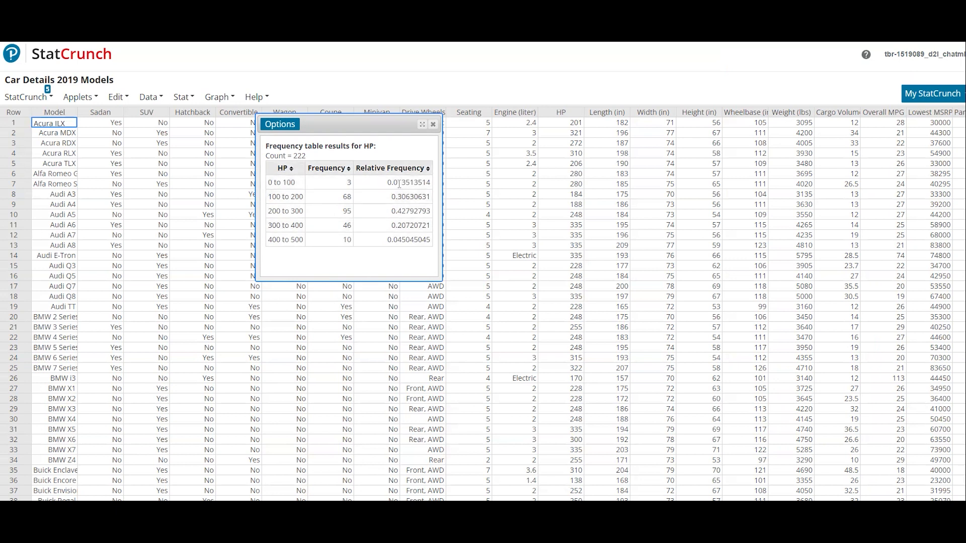
Step: Edit the HP frequency table to bin numerical values starting at 0 with a width of 75, and reposition the resulting table
click(289, 129)
click(277, 138)
drag(437, 80, 388, 71)
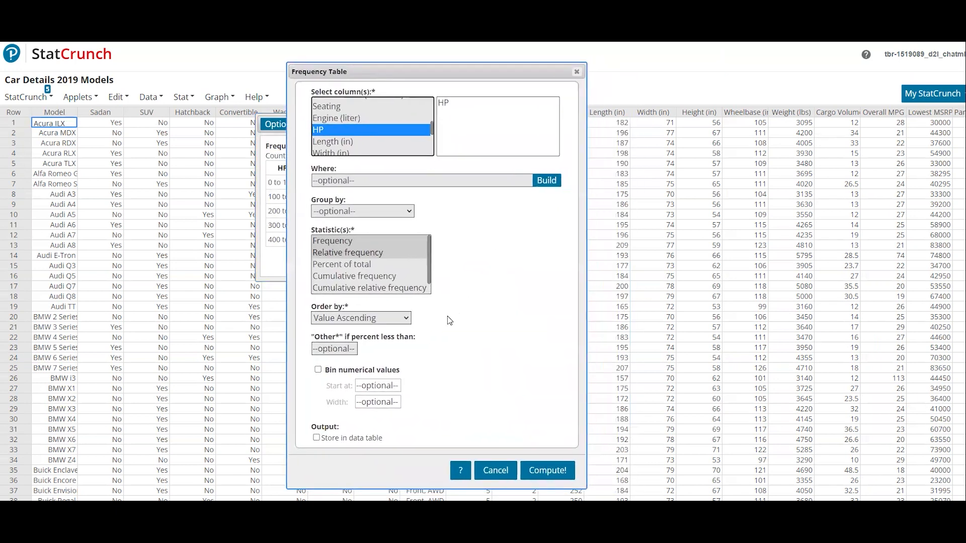
click(318, 370)
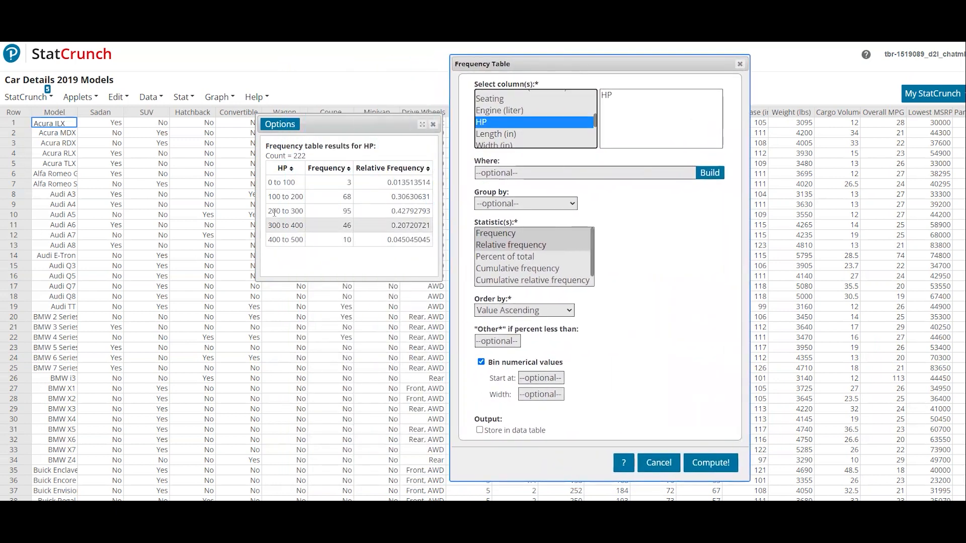
double_click(270, 183)
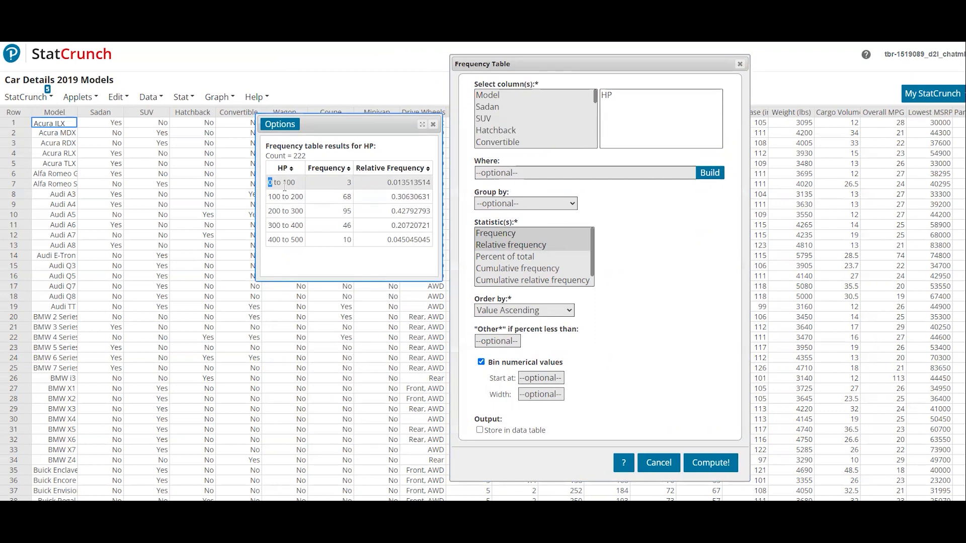
click(548, 380)
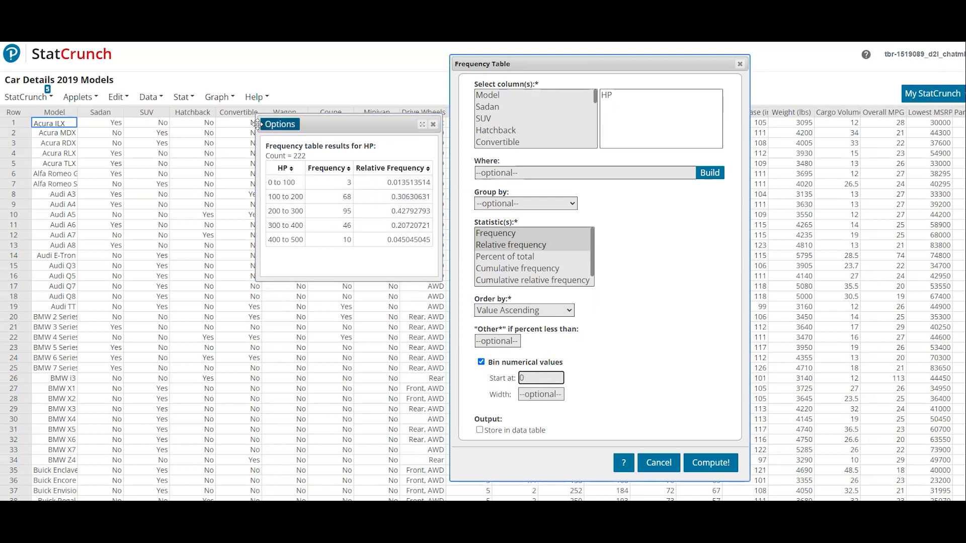
click(542, 393)
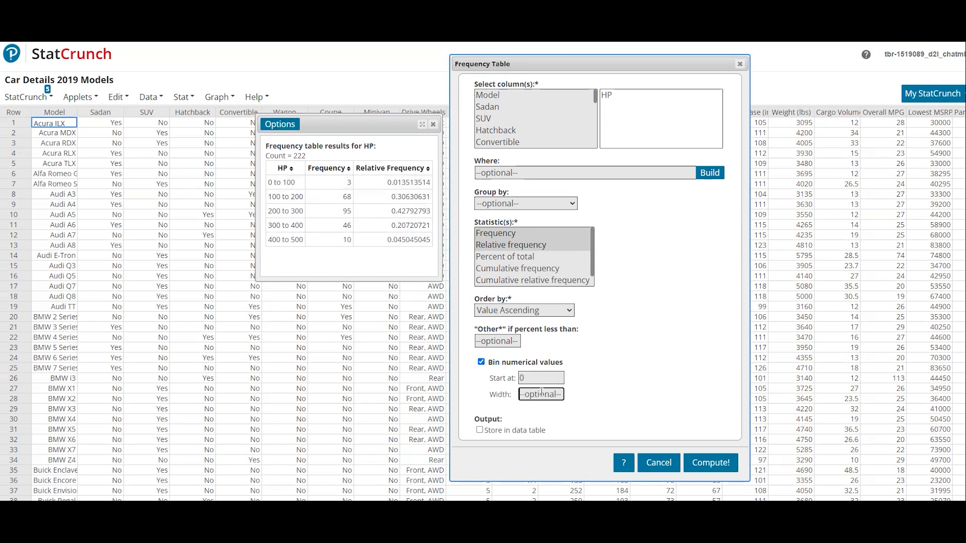
text(75)
click(706, 463)
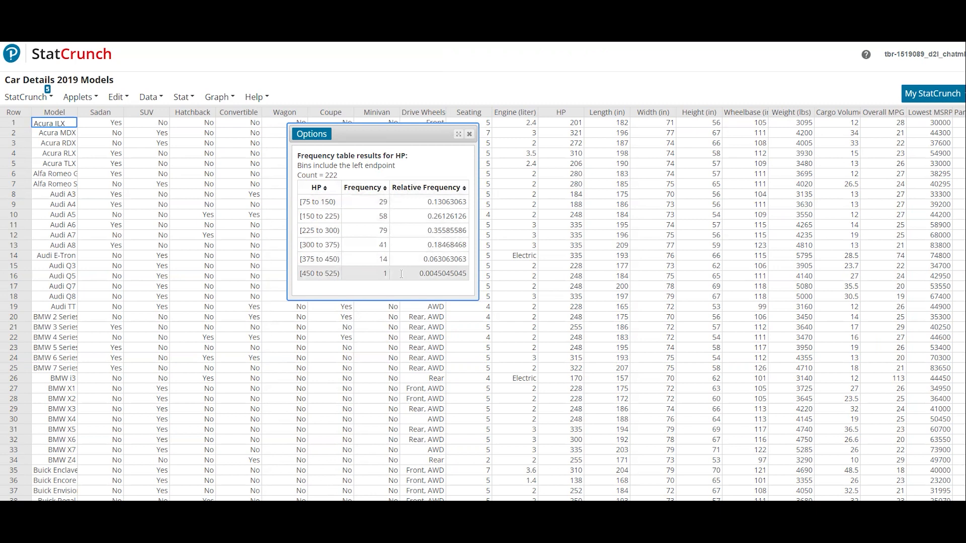
drag(382, 134, 388, 98)
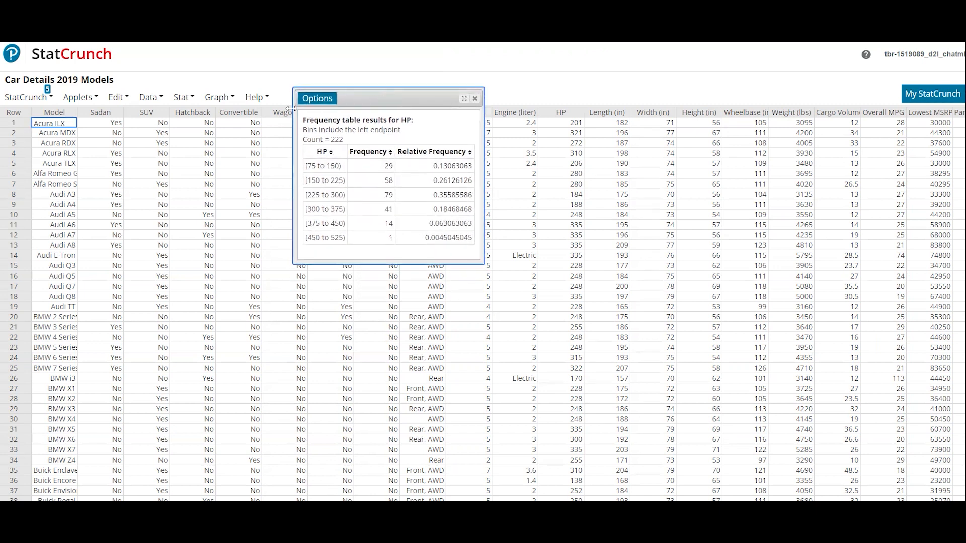
Step: Create a frequency histogram of HP with bins starting at 0, width 75 and values above bars, placed beside the frequency table
click(217, 99)
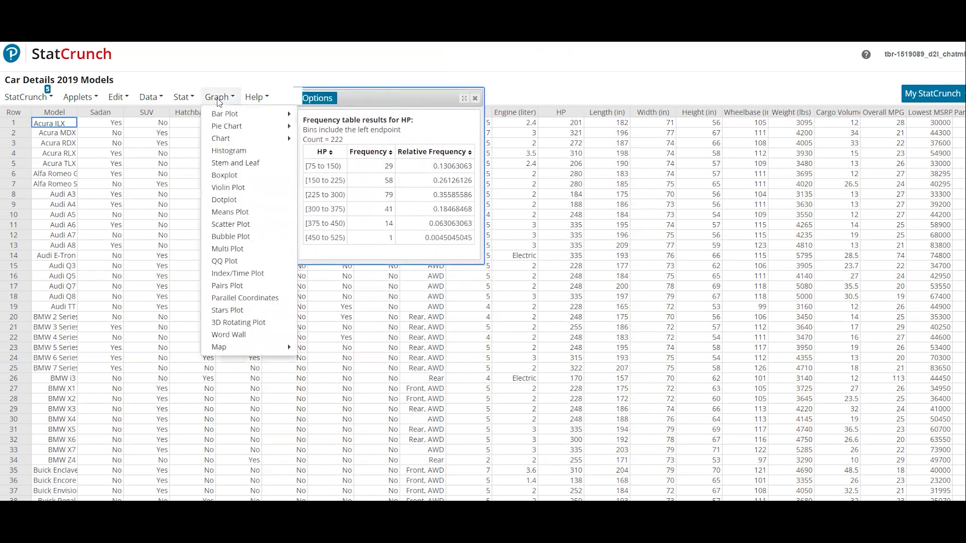
click(228, 150)
drag(499, 54, 676, 61)
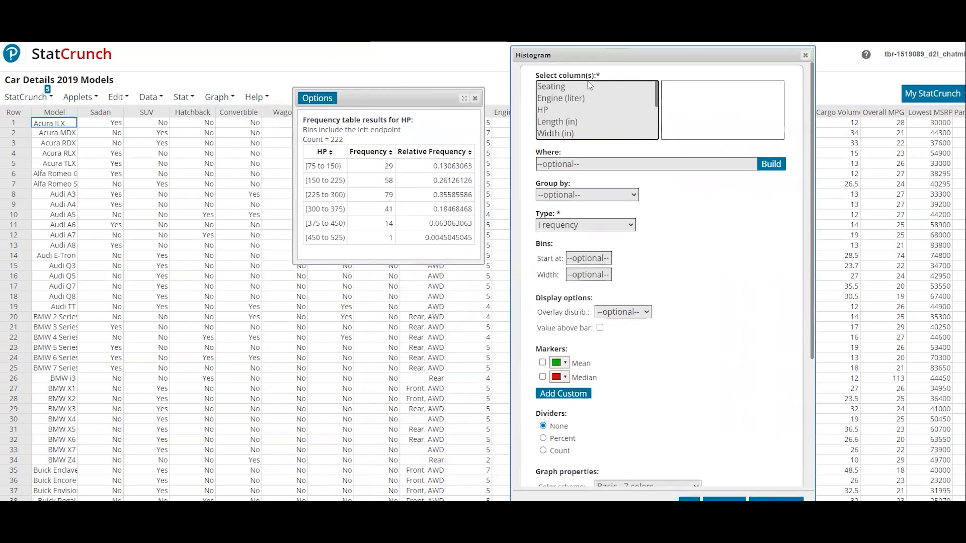
click(556, 108)
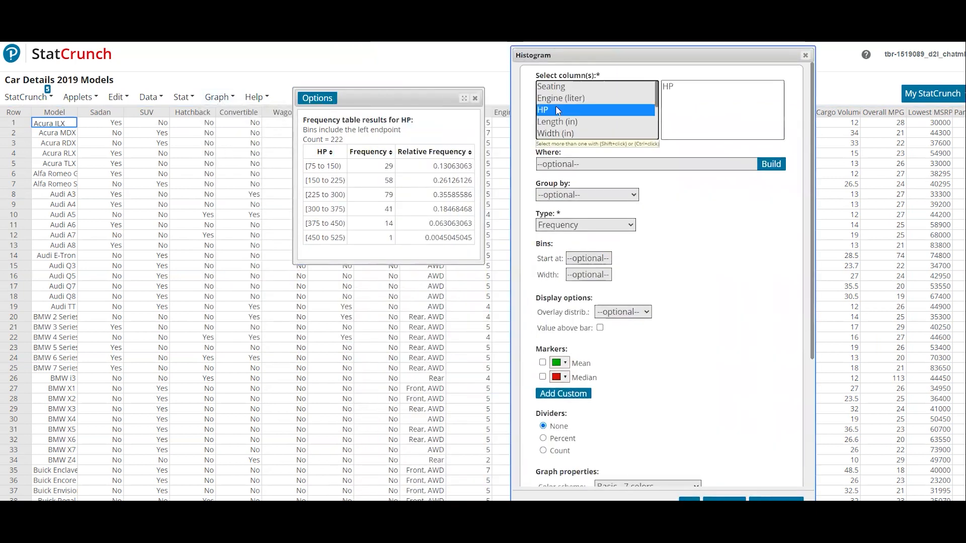
click(584, 256)
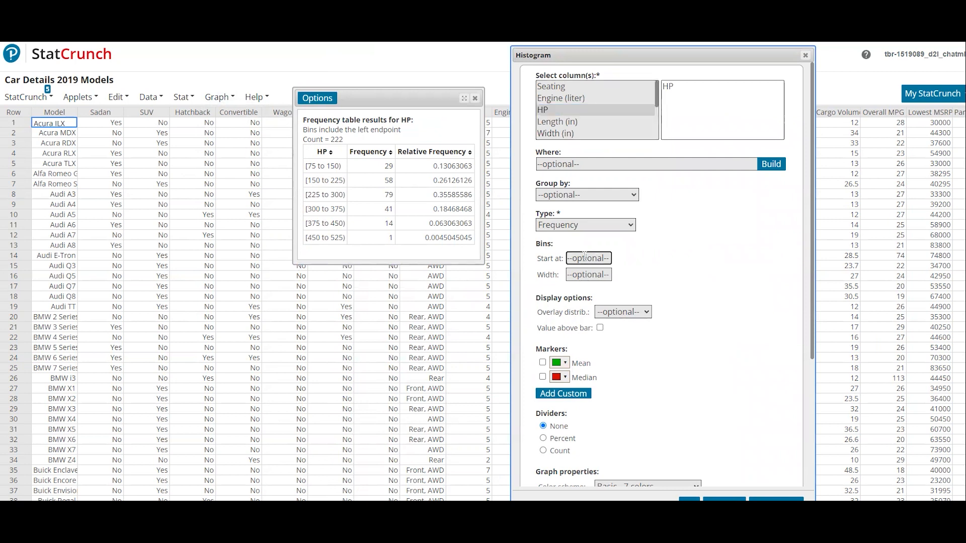
text(0)
click(577, 275)
text(75)
click(600, 329)
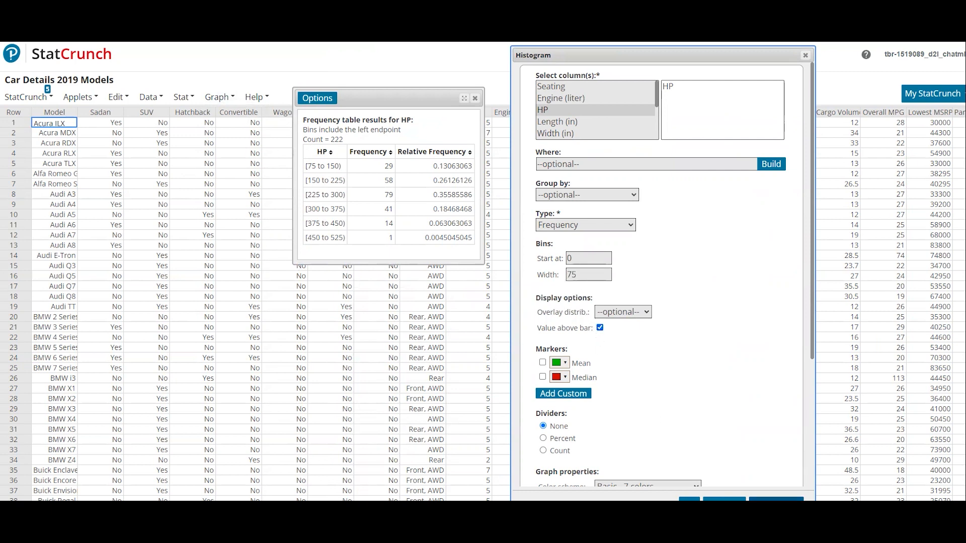
click(776, 499)
drag(755, 174, 708, 75)
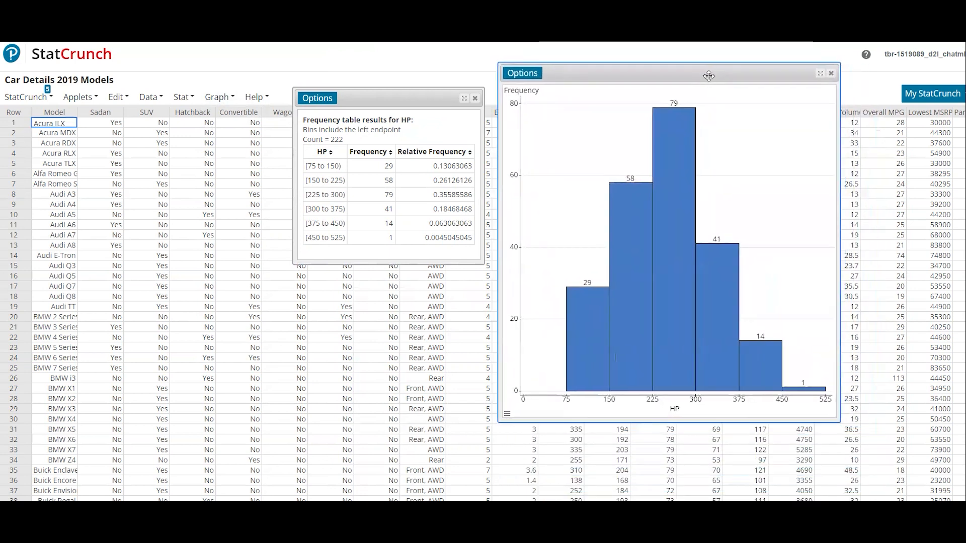
Step: Compare the HP histogram bars with the frequency table, and close both HP result windows
mouse_move(589, 317)
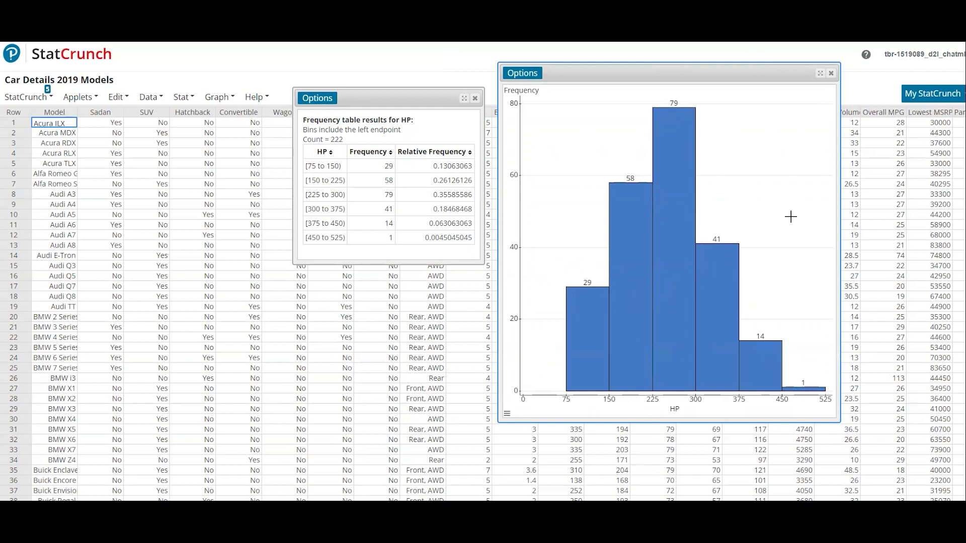
mouse_move(670, 299)
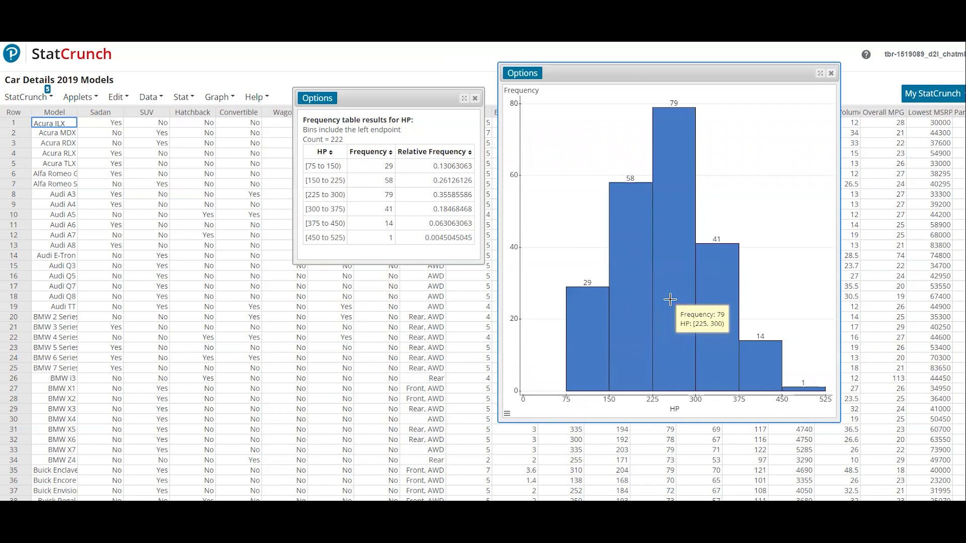
click(831, 73)
click(474, 98)
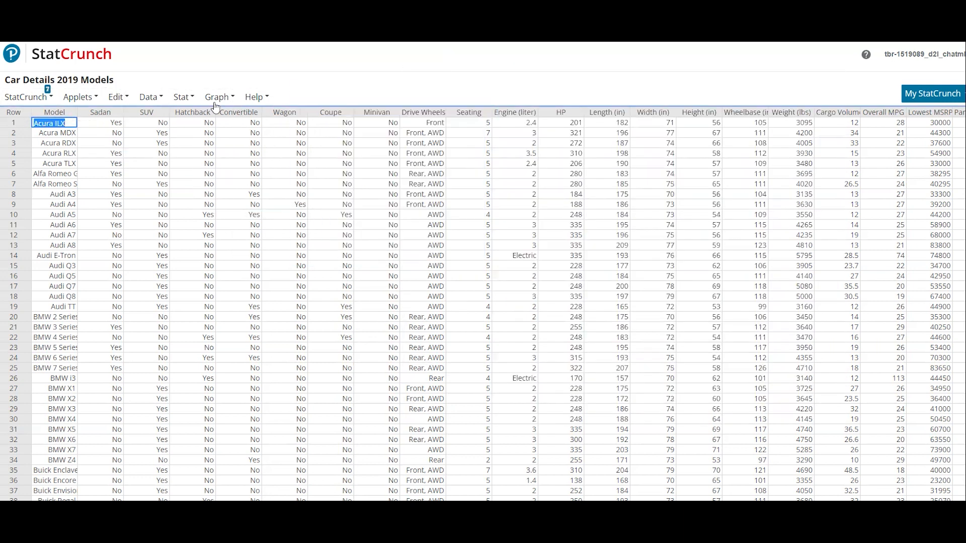
click(217, 99)
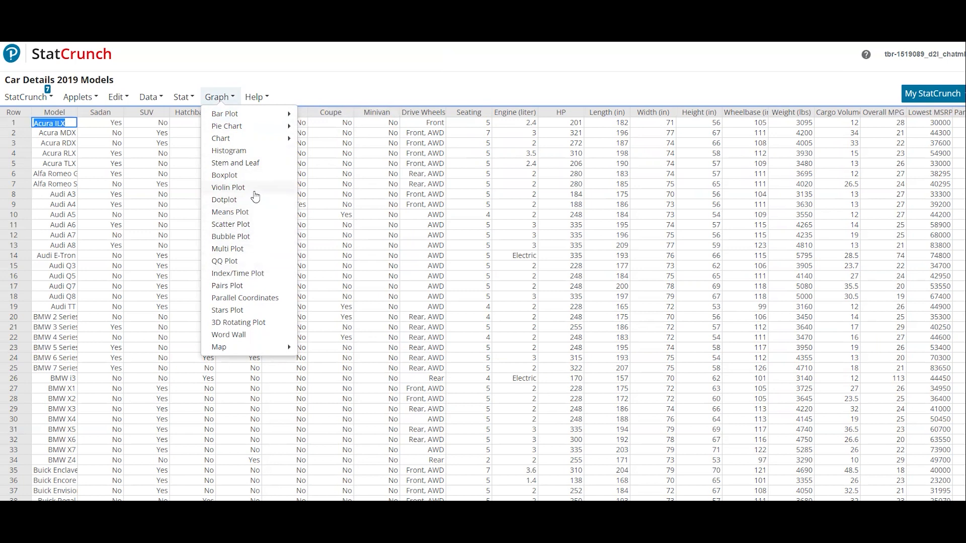
click(355, 84)
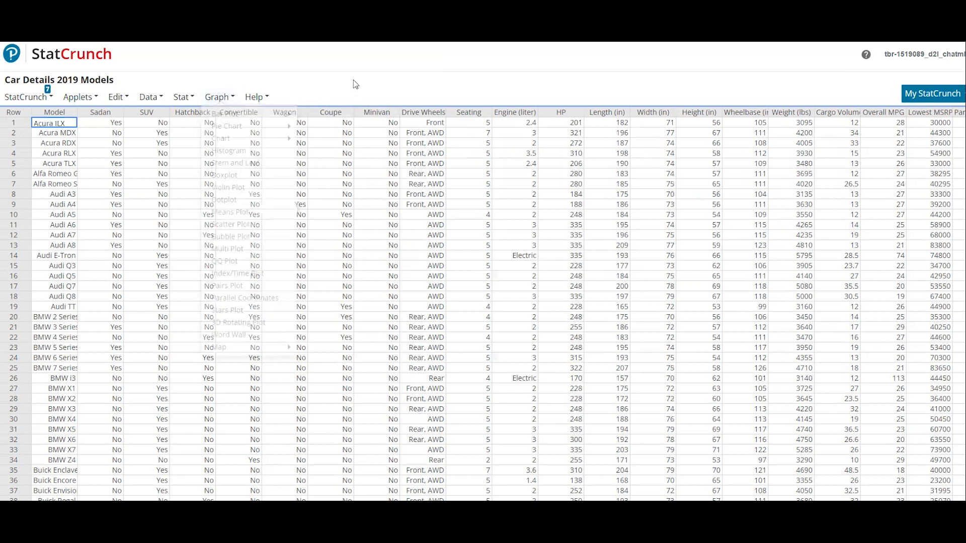